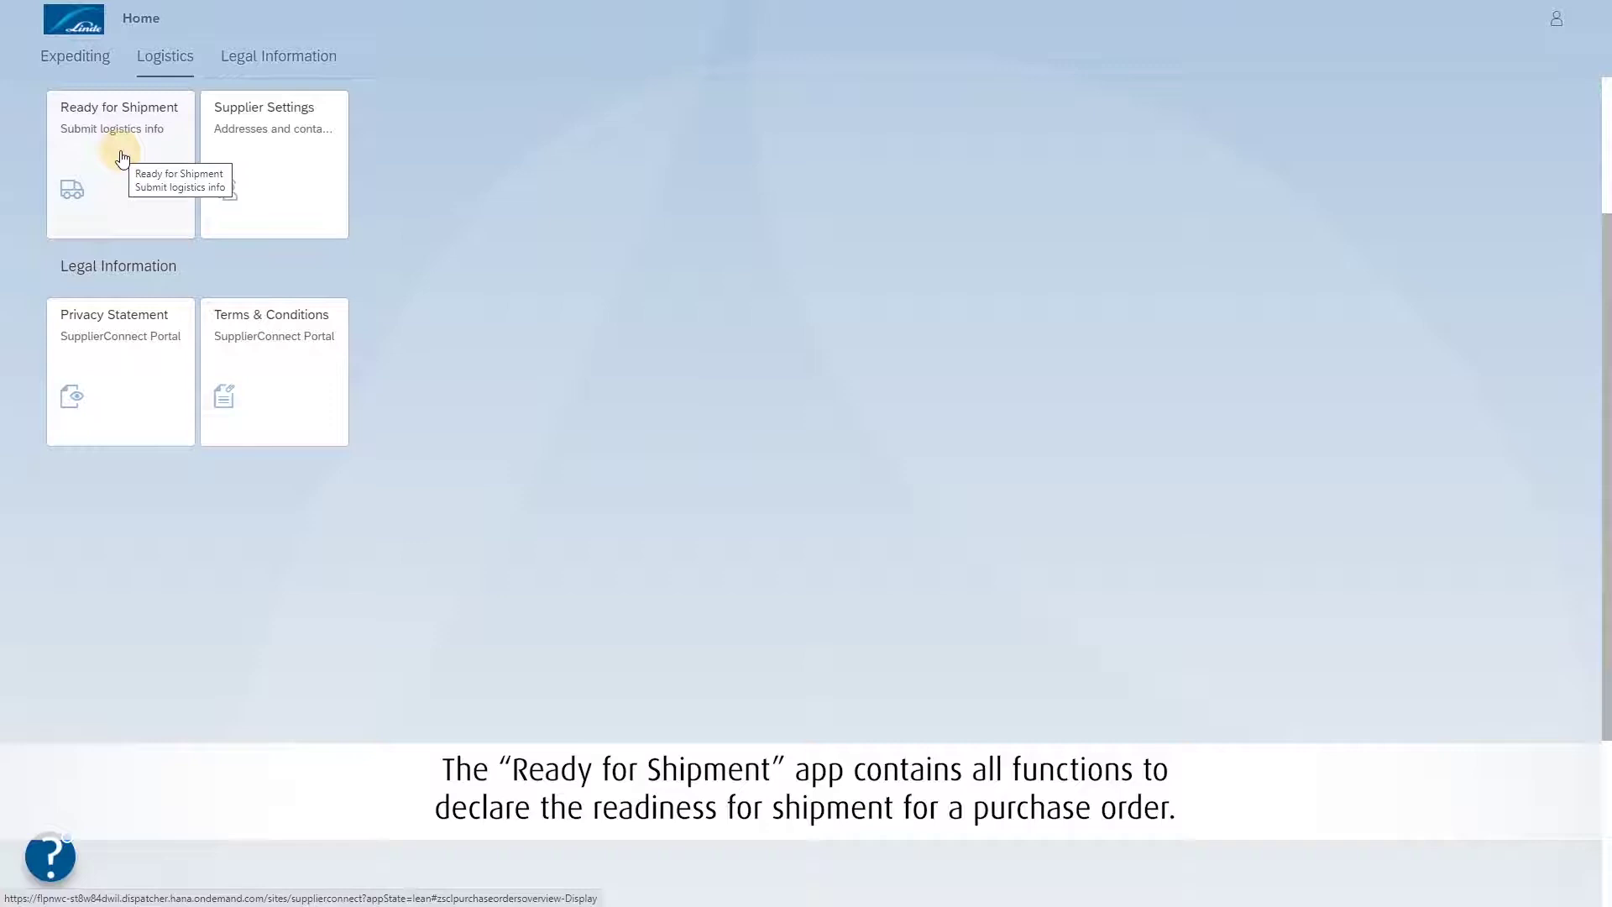
- Open the Ready for Shipment tile under Logistics to list the 264 purchase orders
left_click(122, 157)
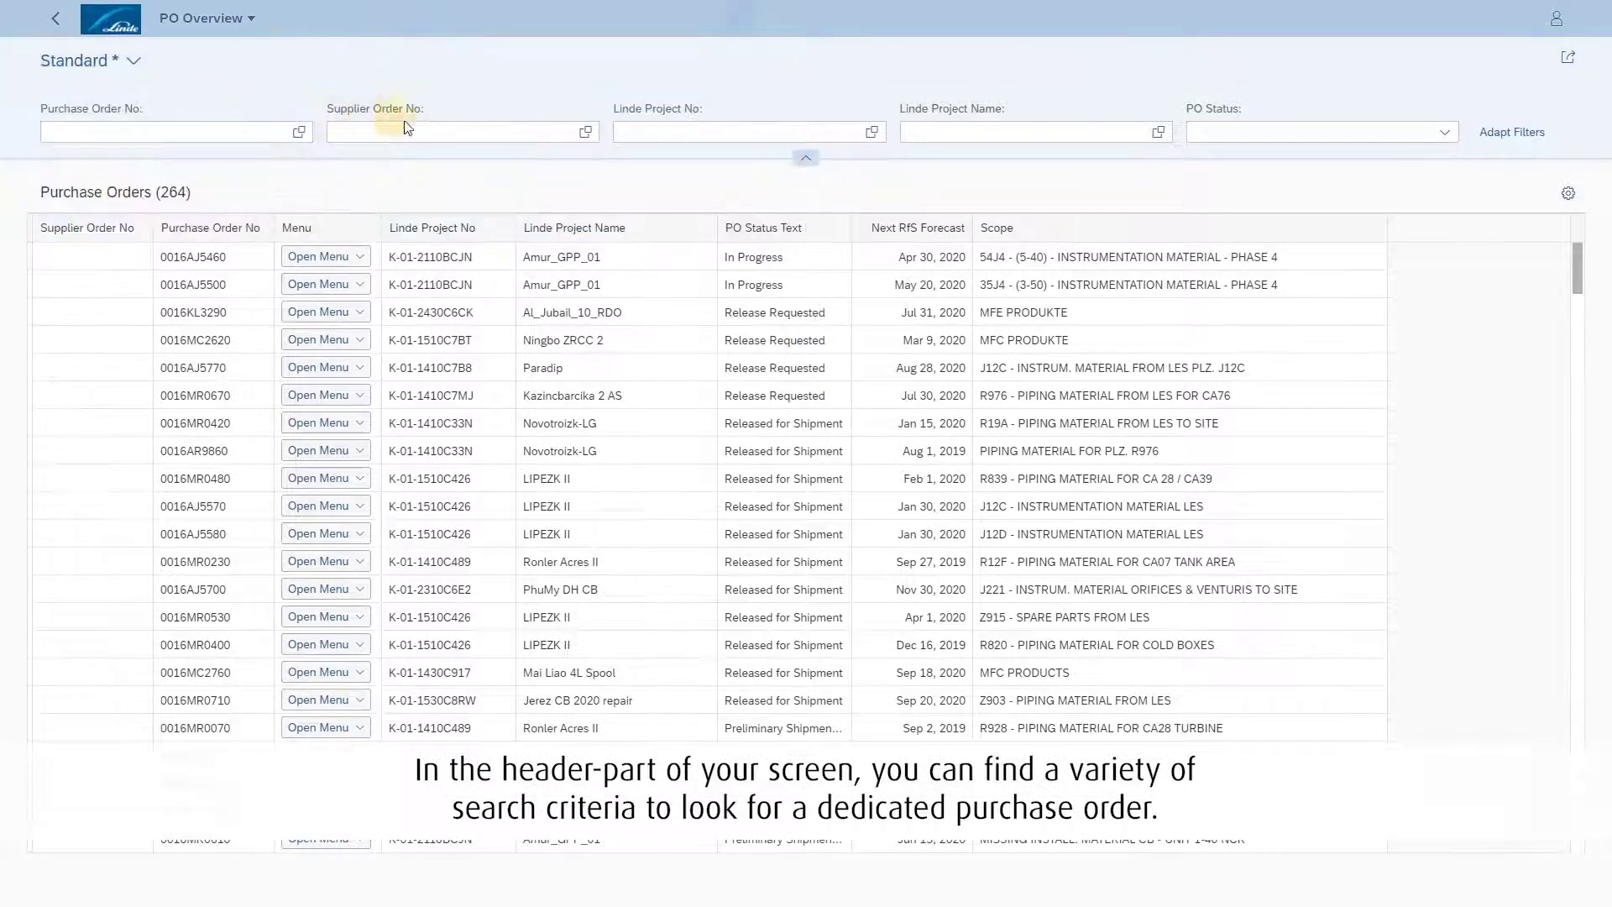
- Filter by purchase order number AAAaaa, which returns no results
left_click(501, 132)
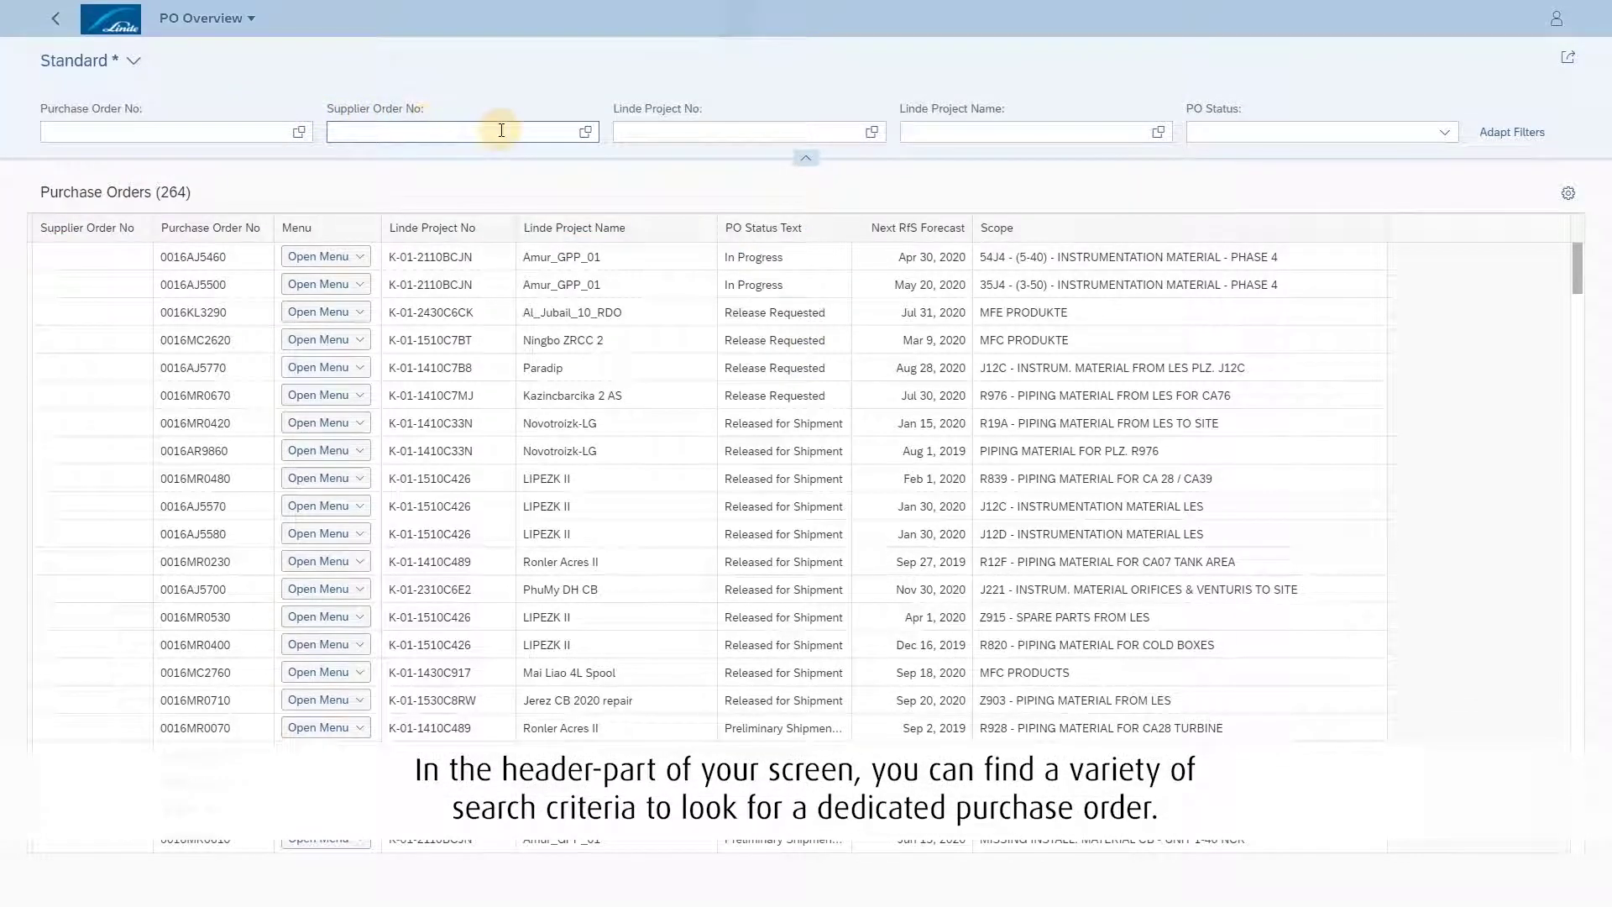
left_click(213, 131)
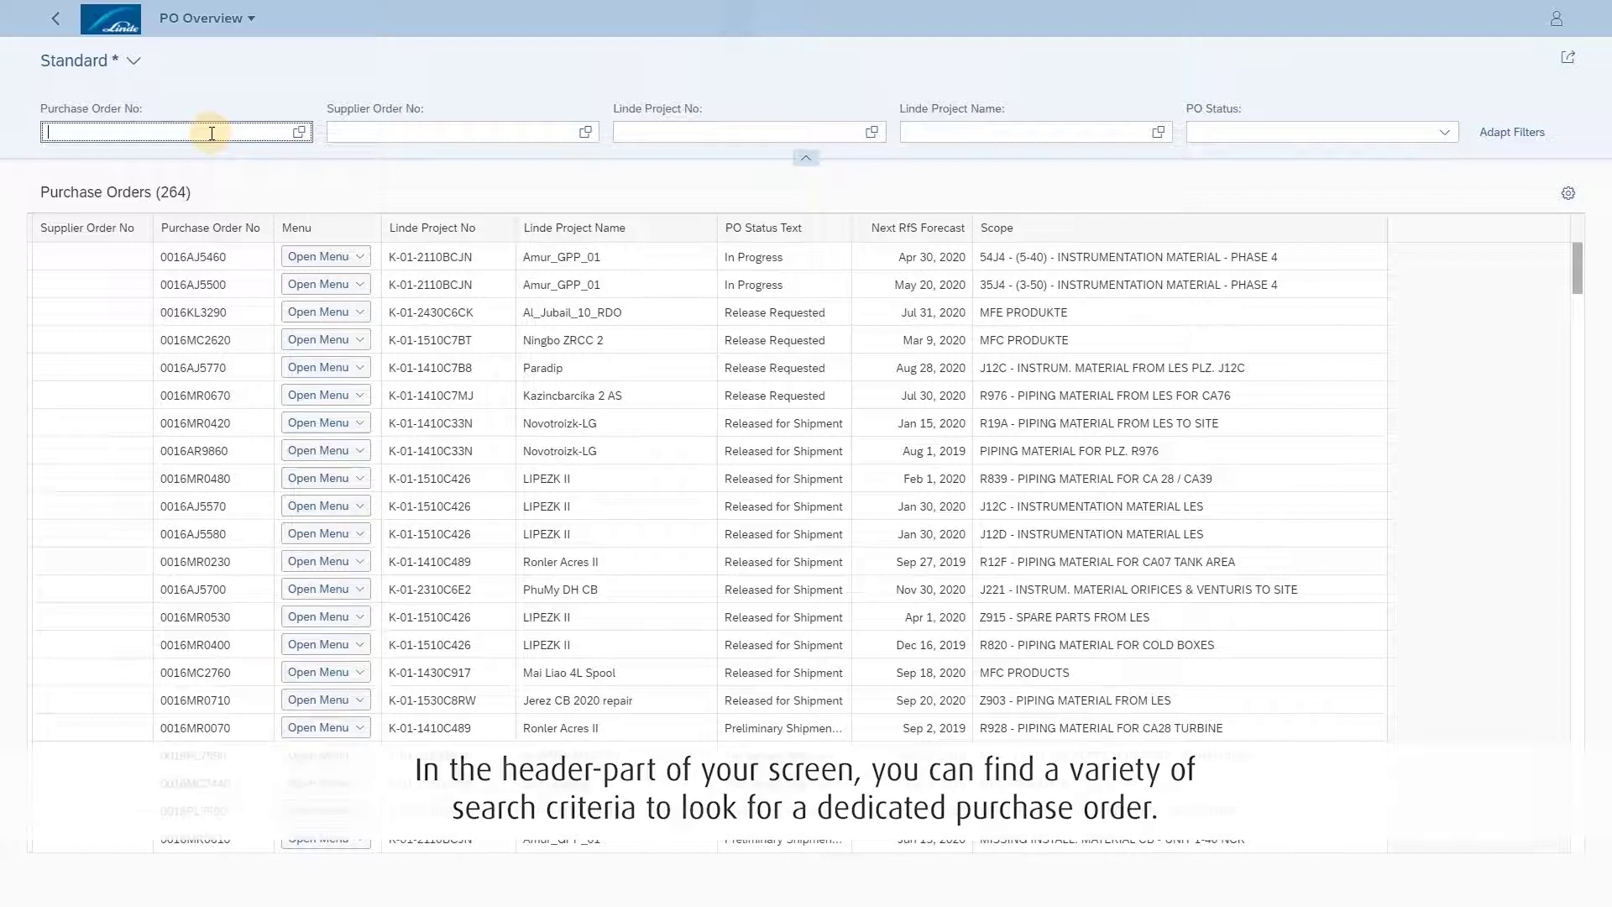
type("AA")
type("Aaaa")
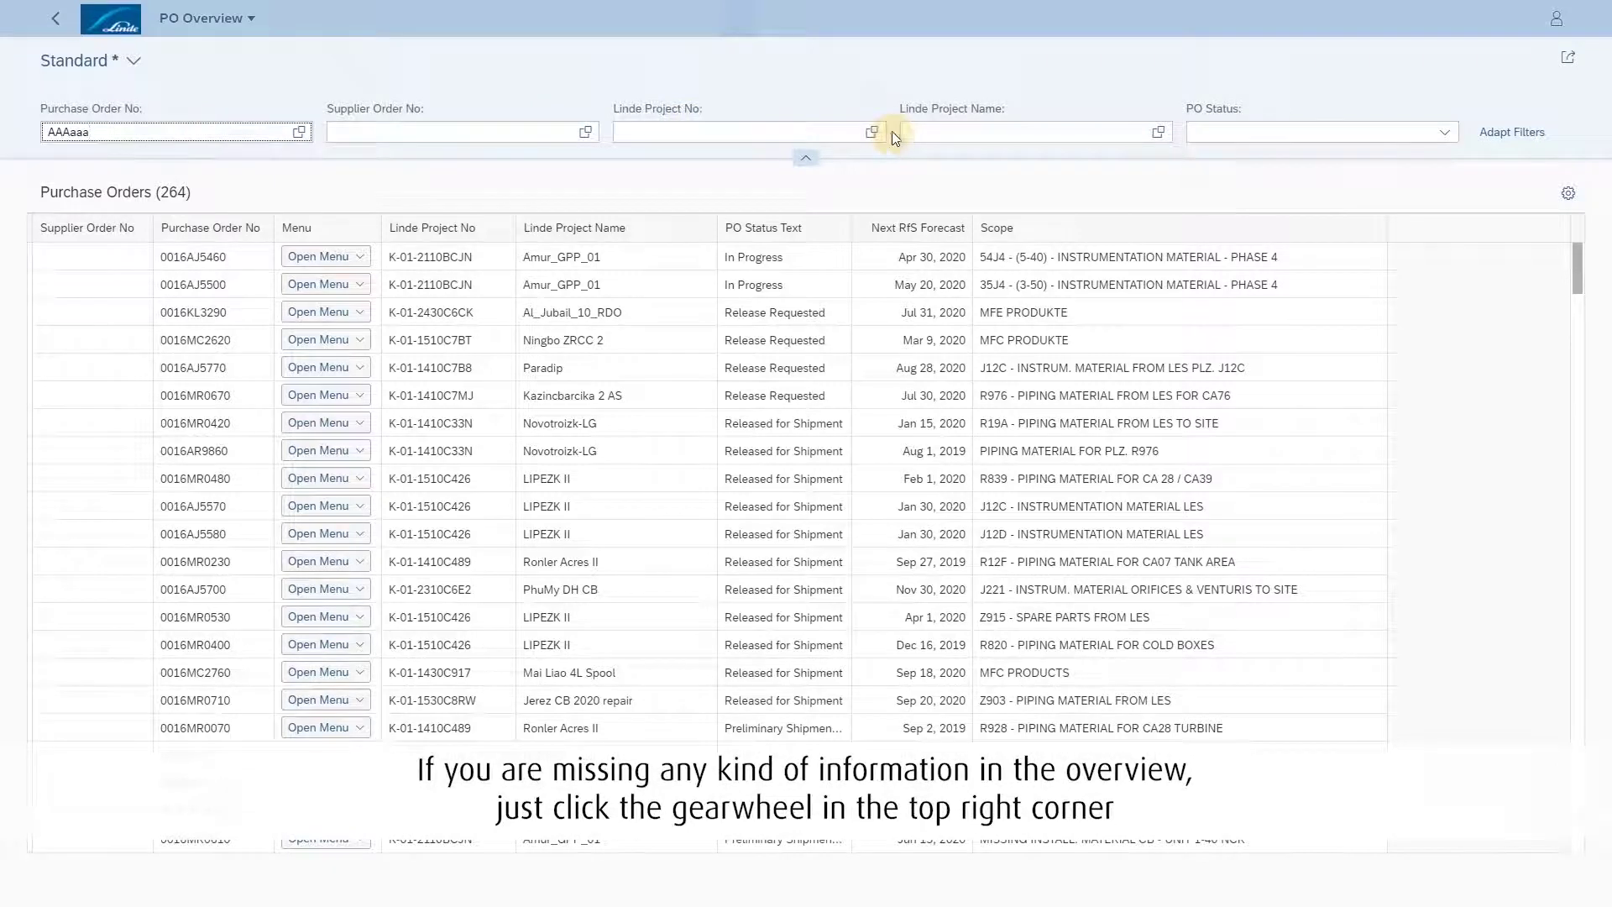
key("Return")
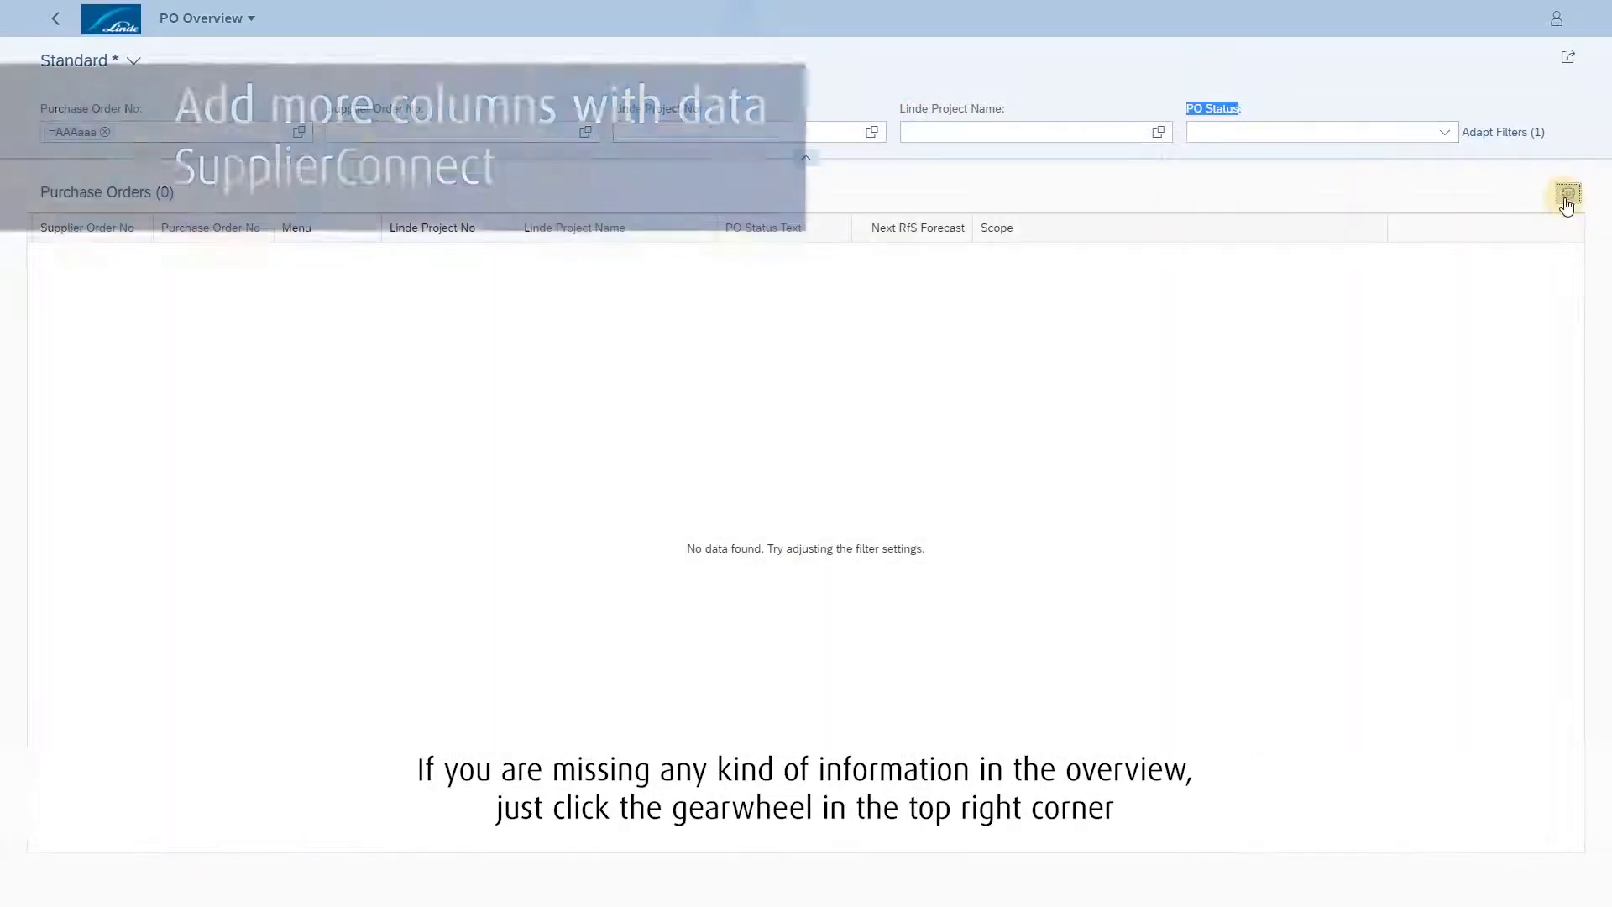
- Add the Name column to the order table in View Settings
left_click(1566, 199)
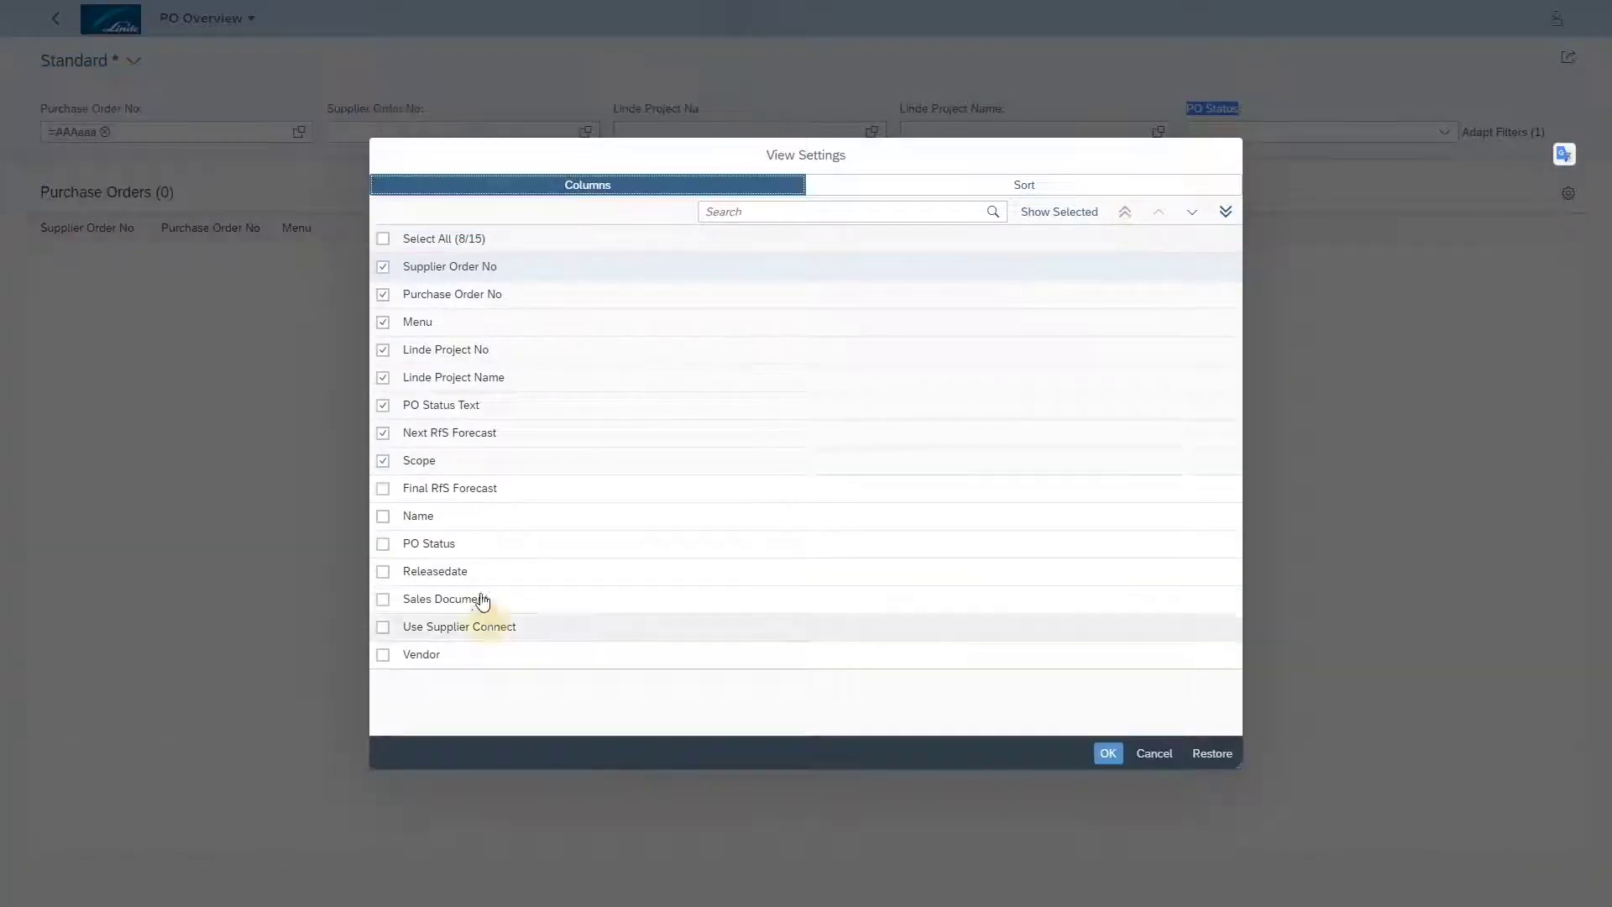
left_click(383, 514)
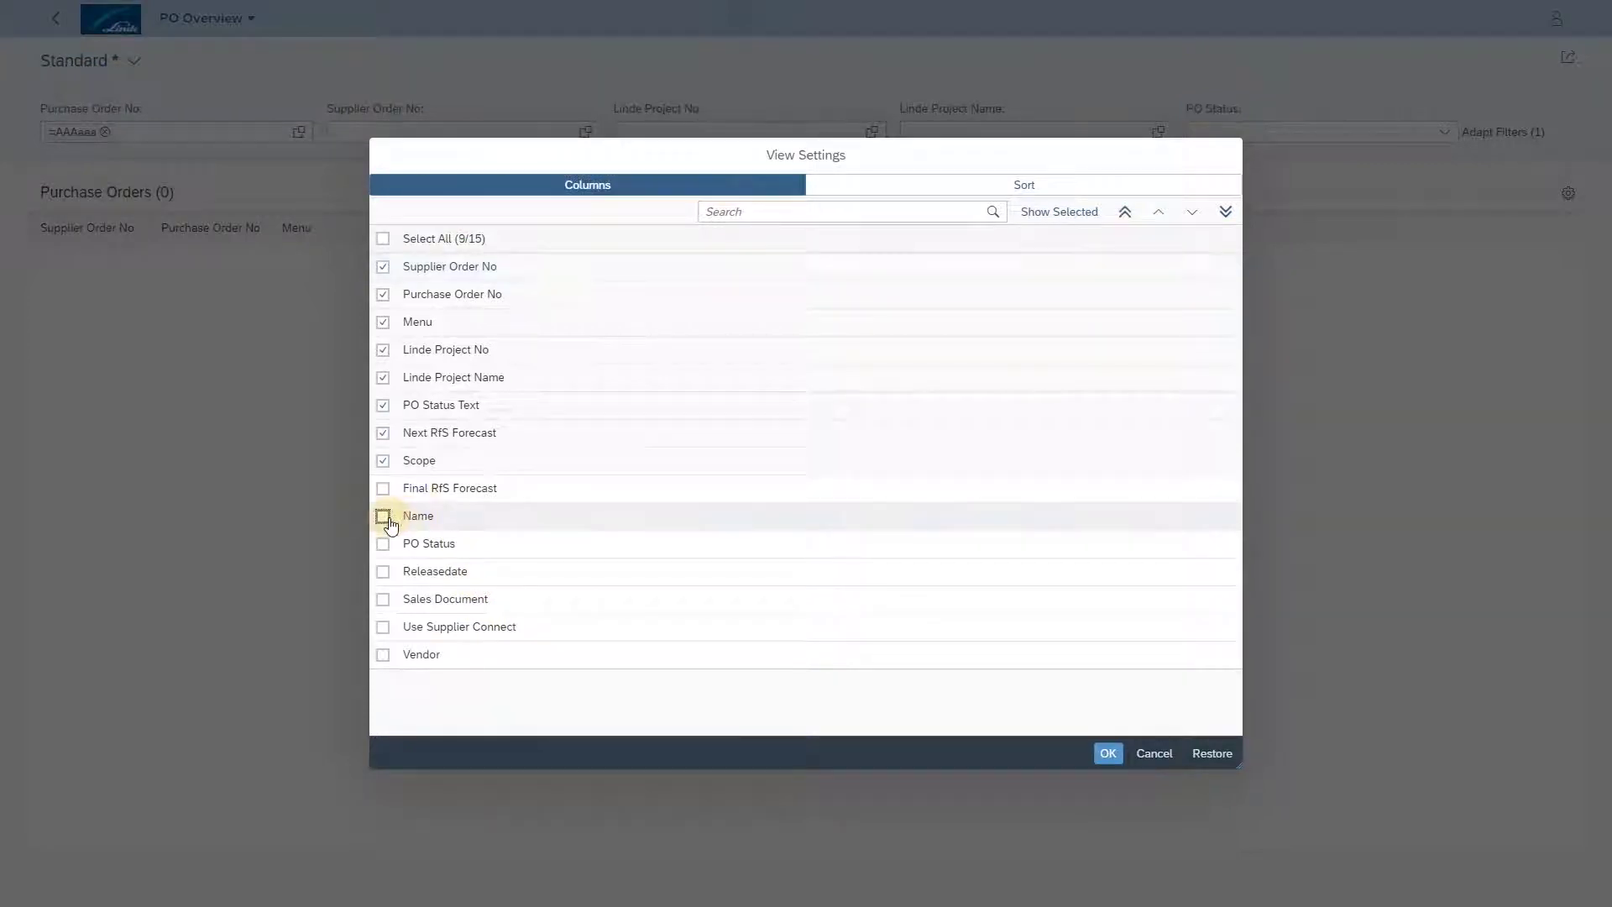
left_click(1106, 753)
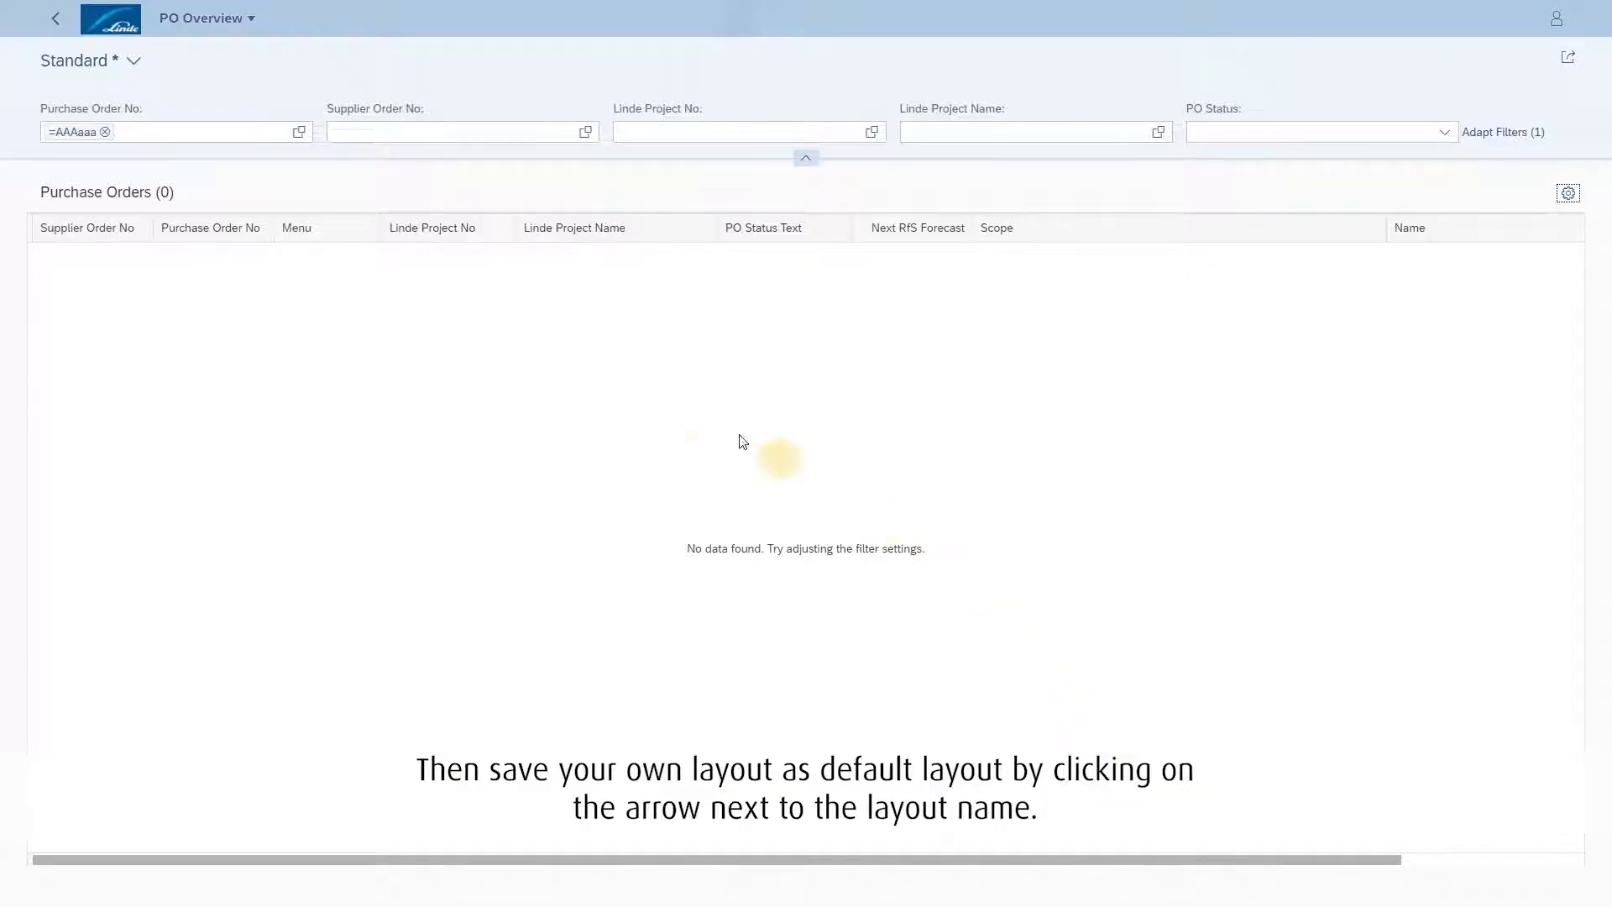
- Save the layout as the view 'My layout Standard' and set it as default
left_click(133, 61)
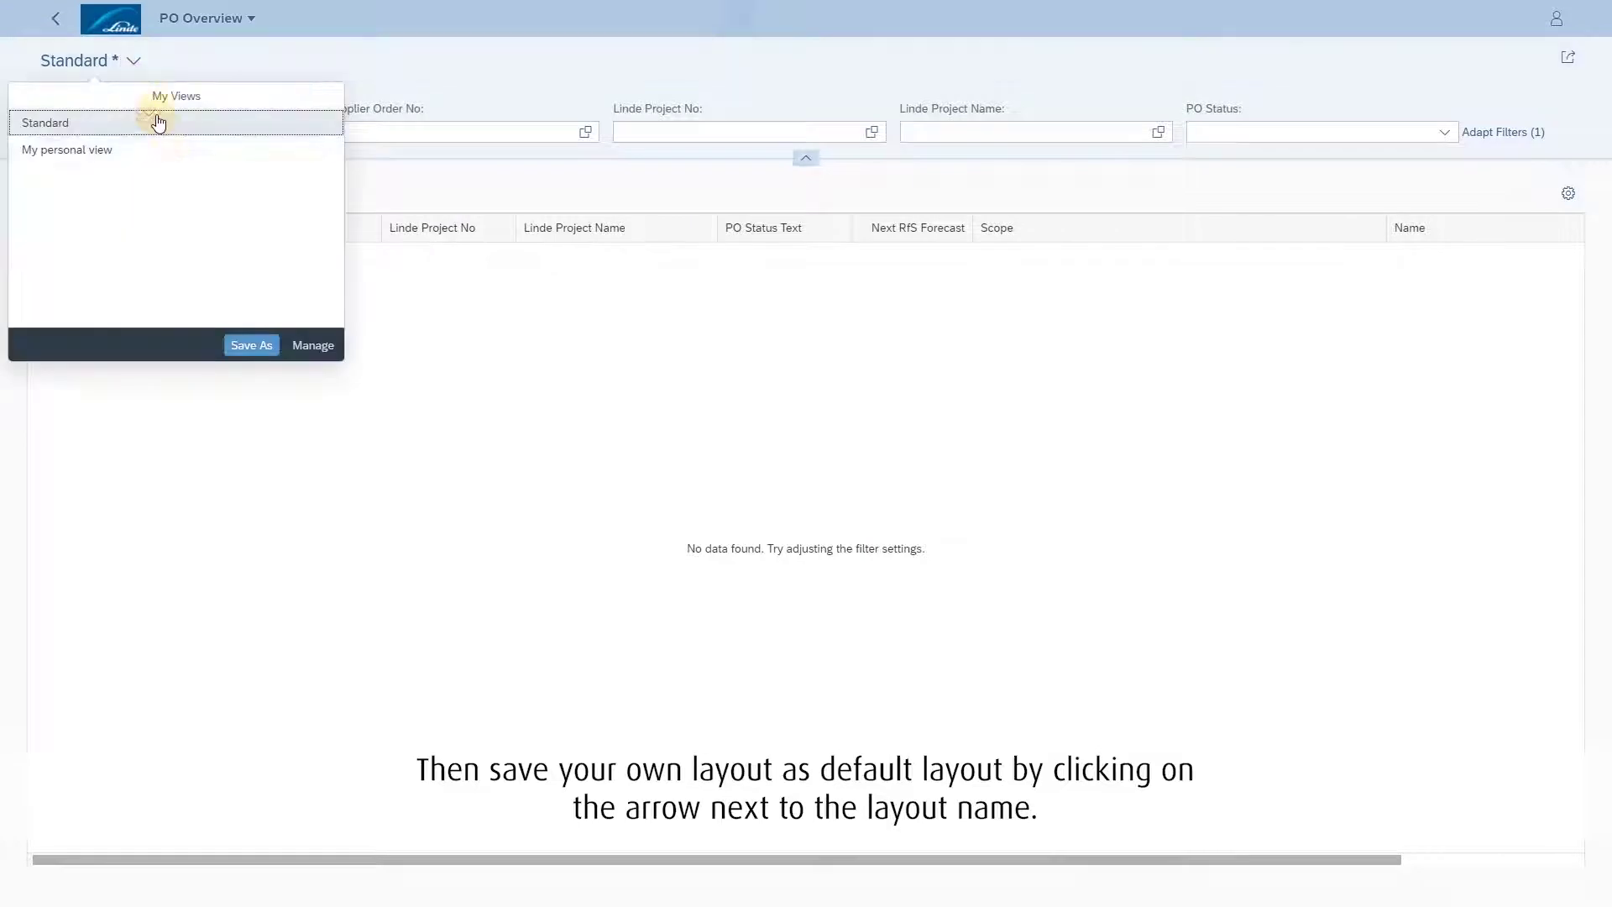
left_click(251, 344)
type("My layout Standard")
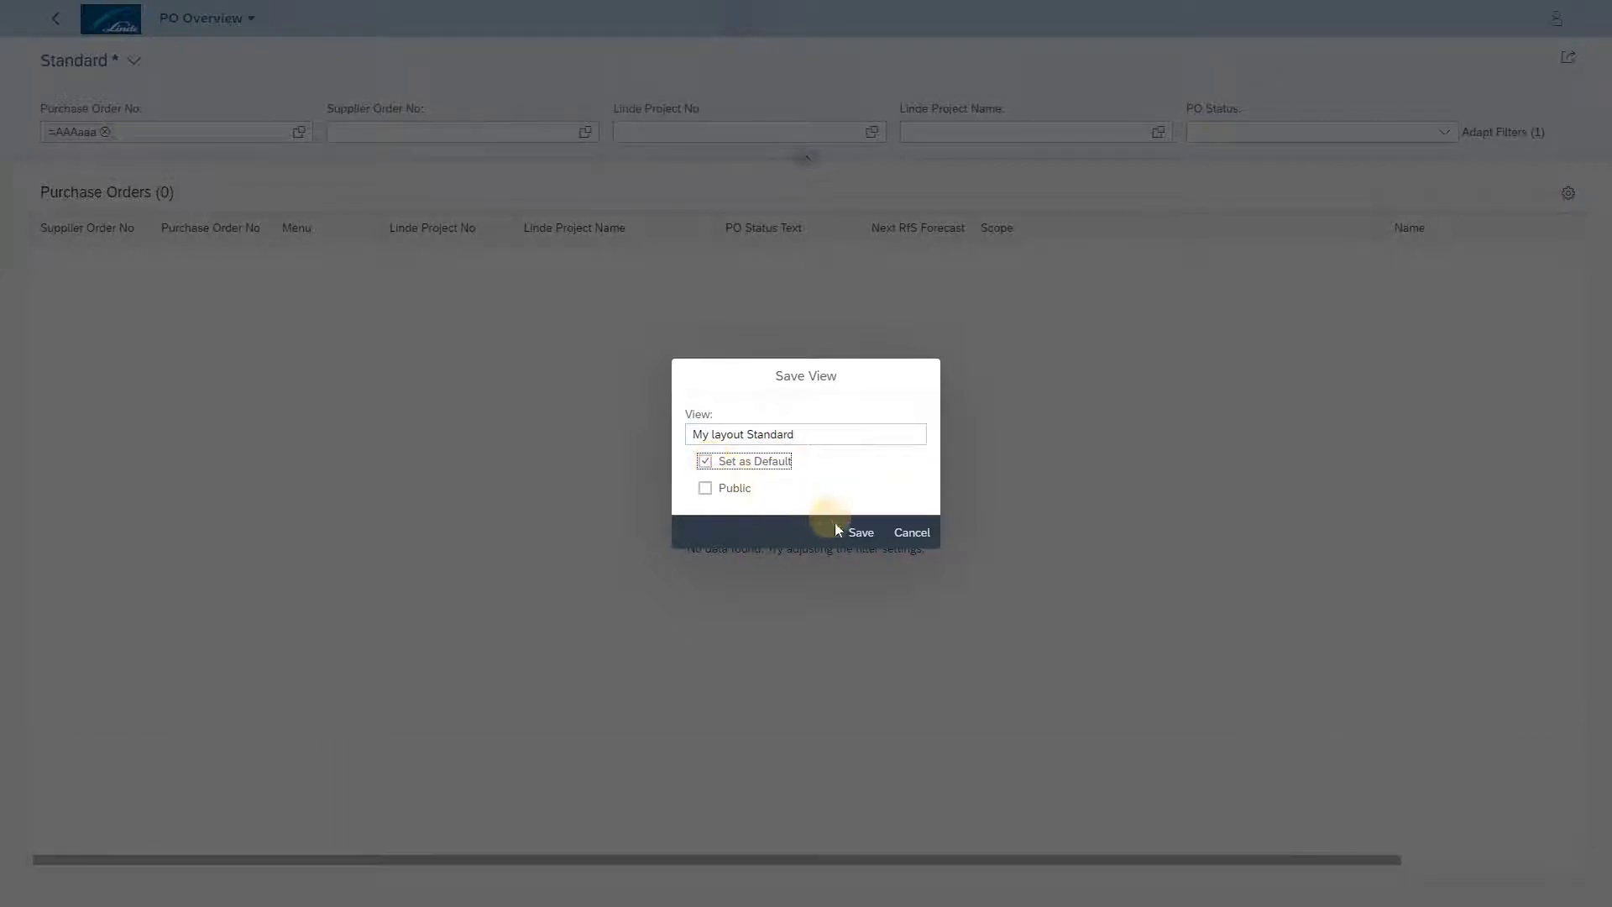
left_click(856, 532)
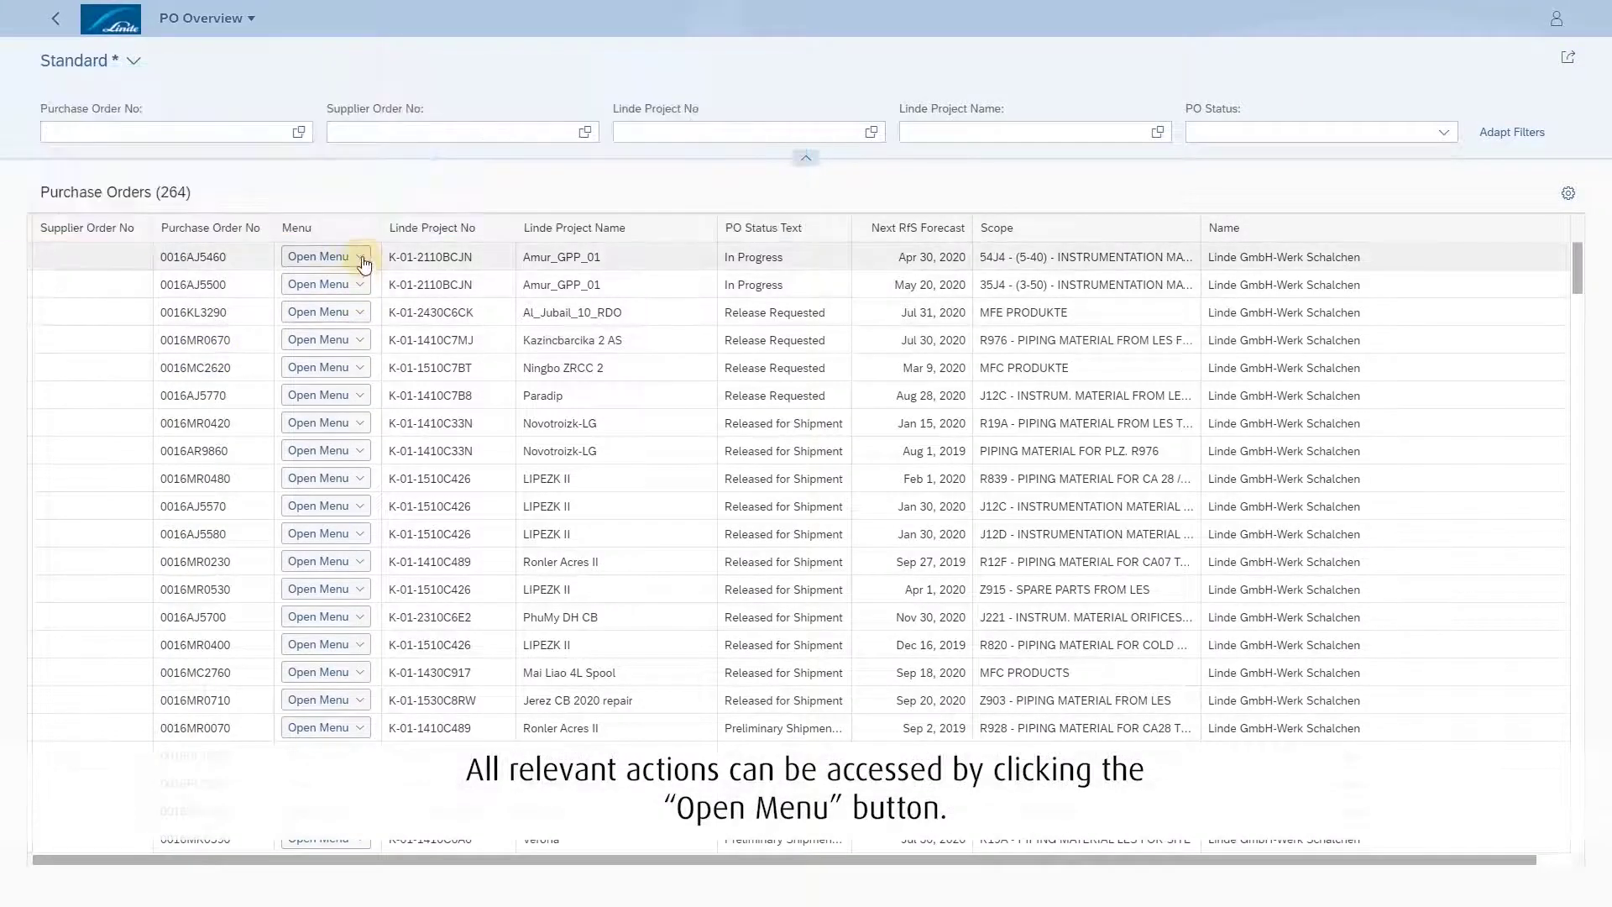
- Show the action menu for the first-row order, 0016AJ5460
left_click(362, 258)
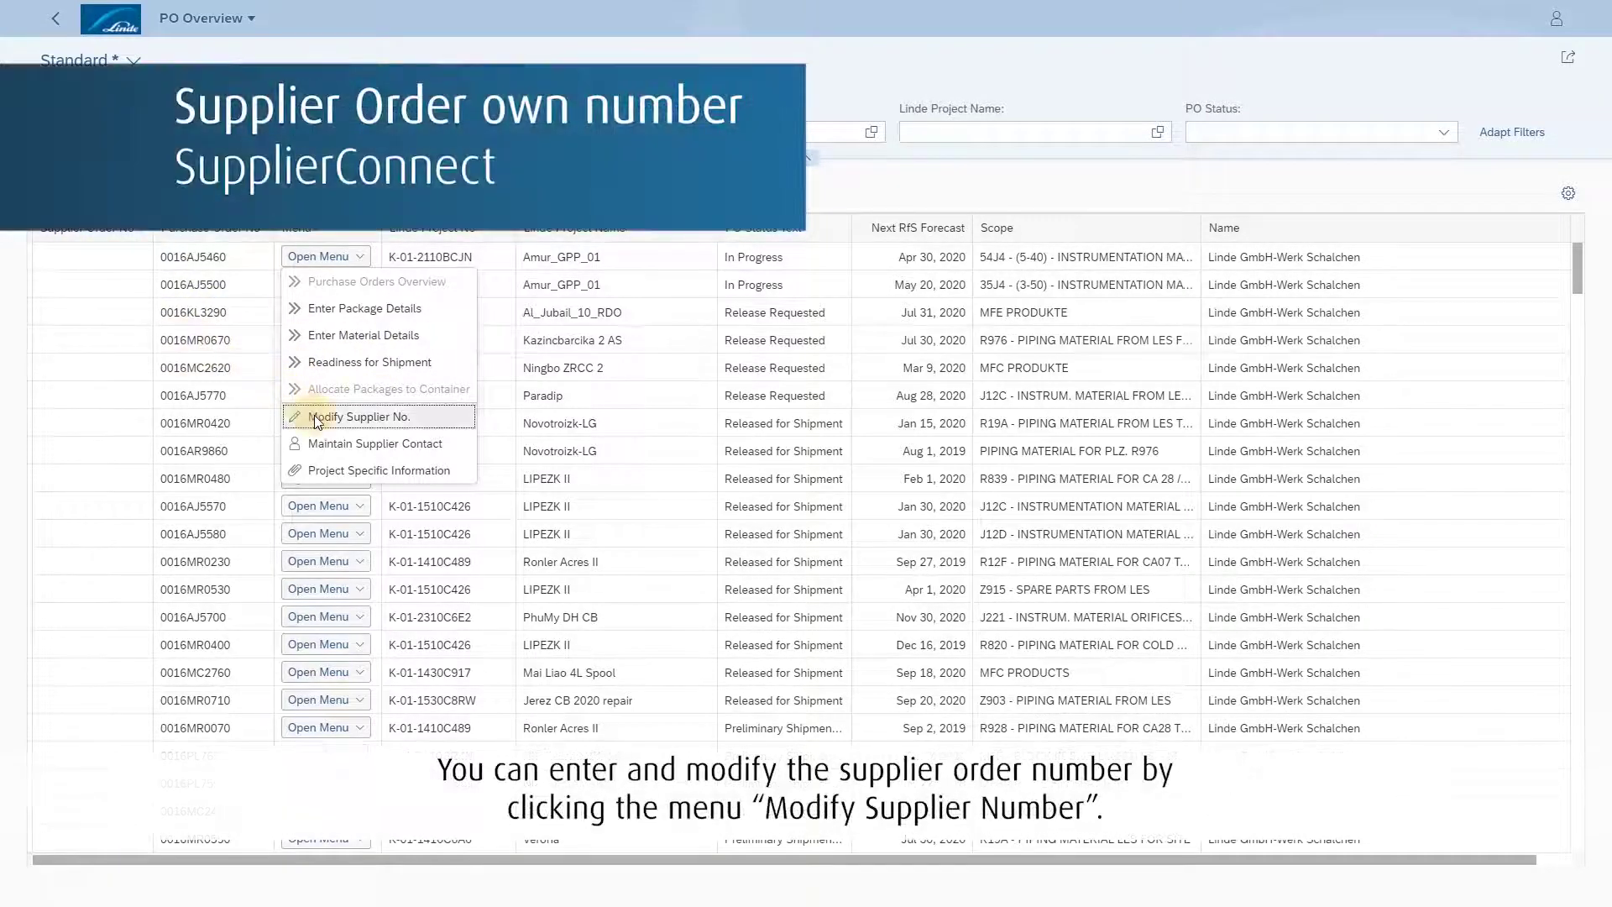
- Save REF123 as the supplier order number using Modify Supplier No
left_click(313, 415)
type("REF1")
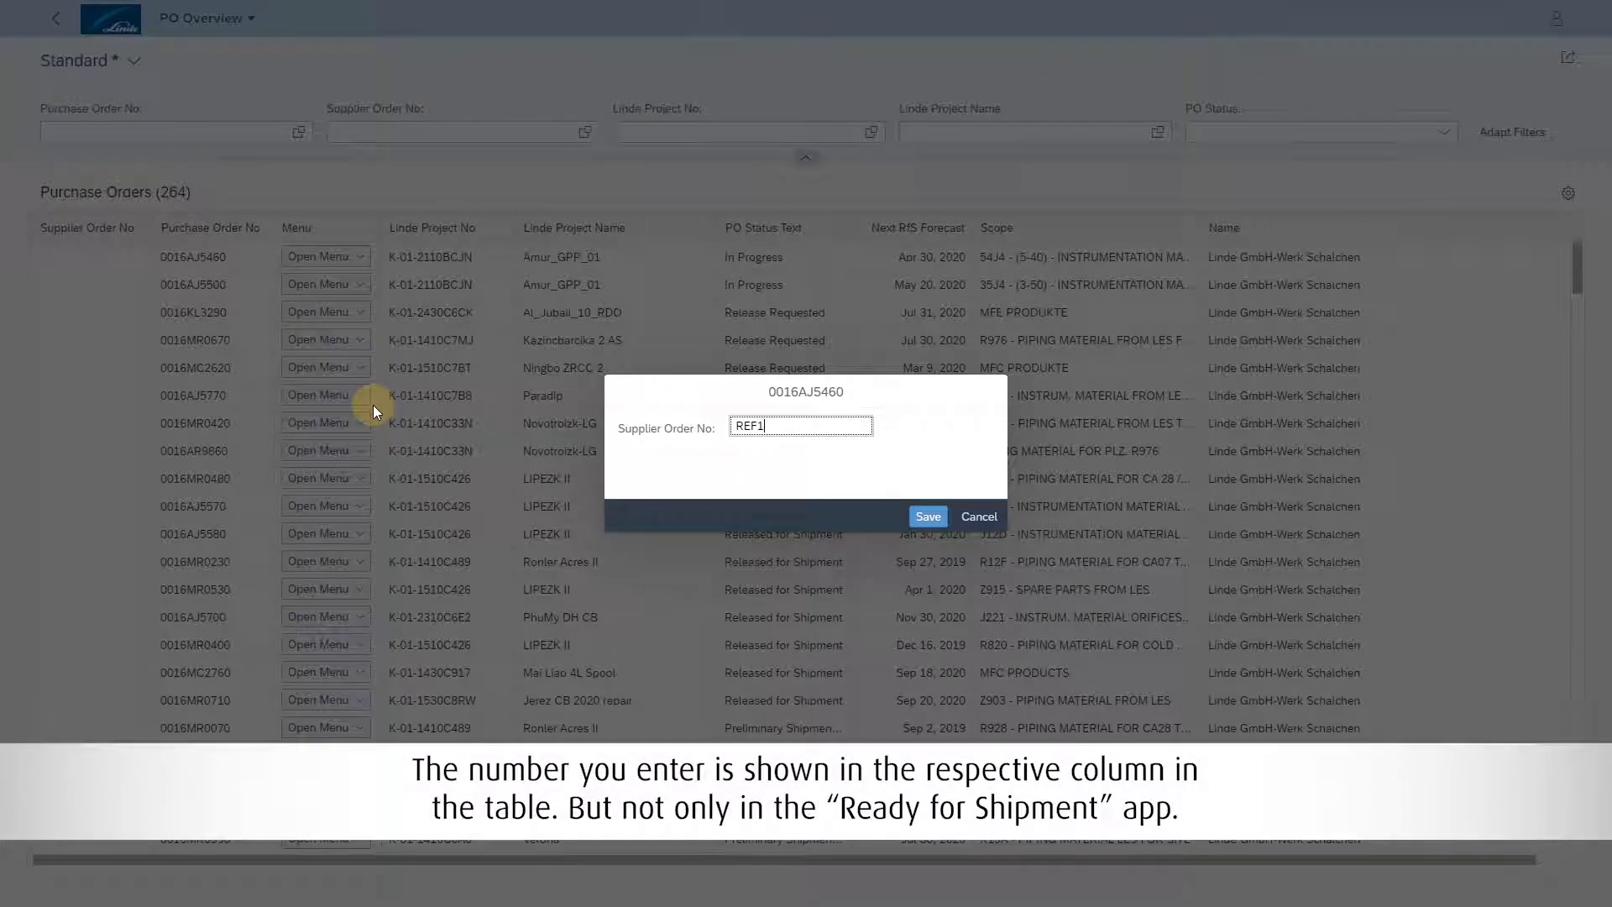
type("23")
left_click(928, 517)
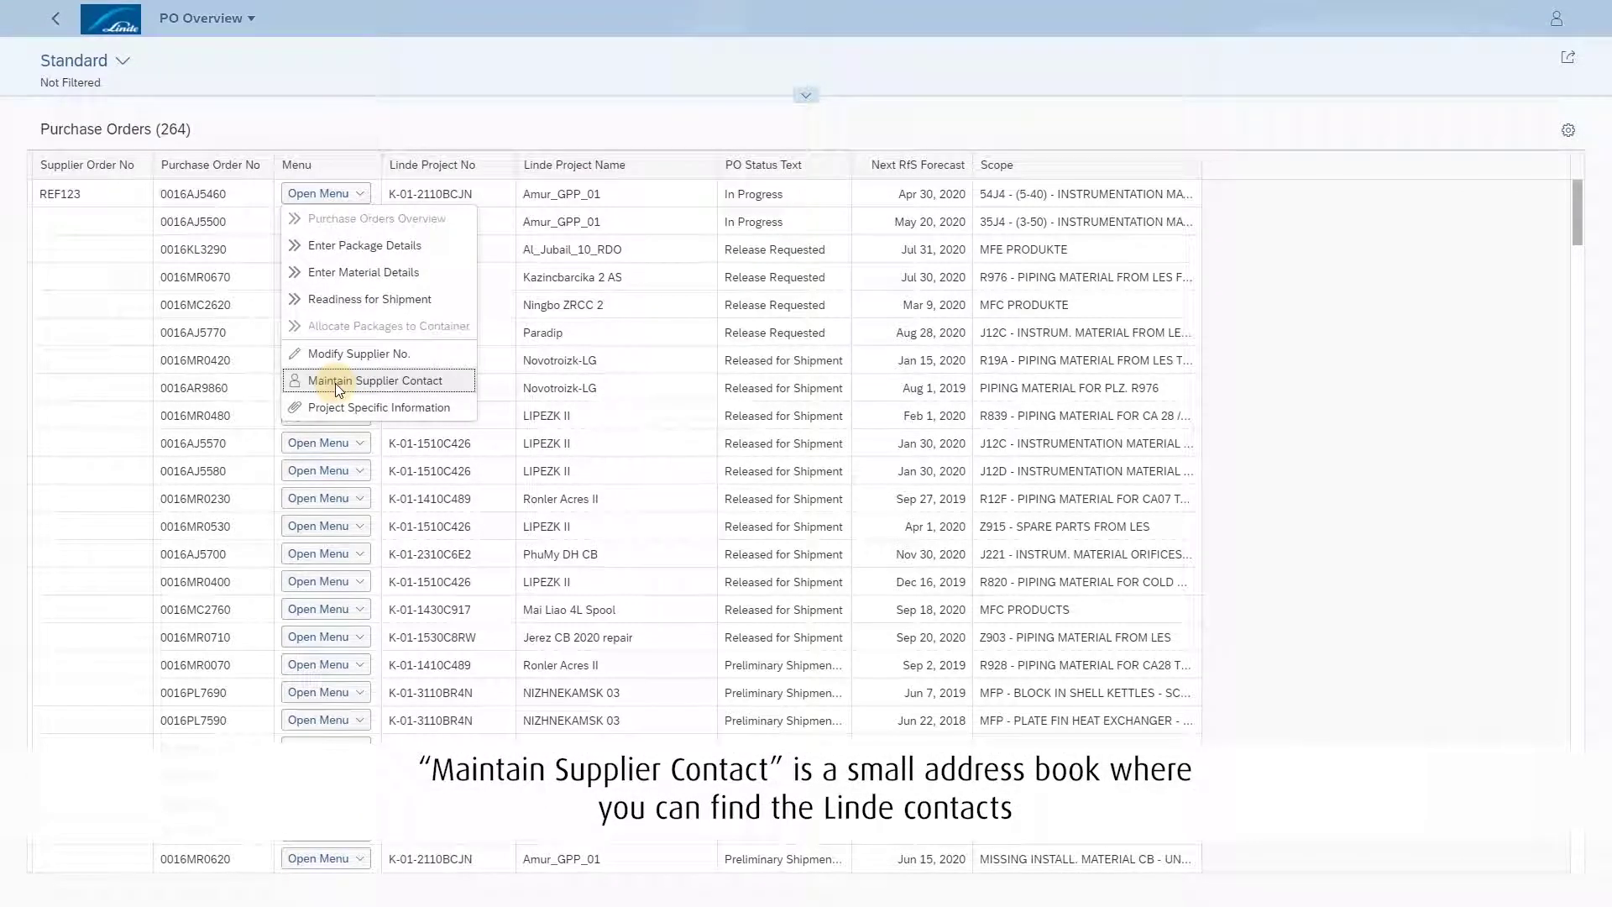
left_click(335, 383)
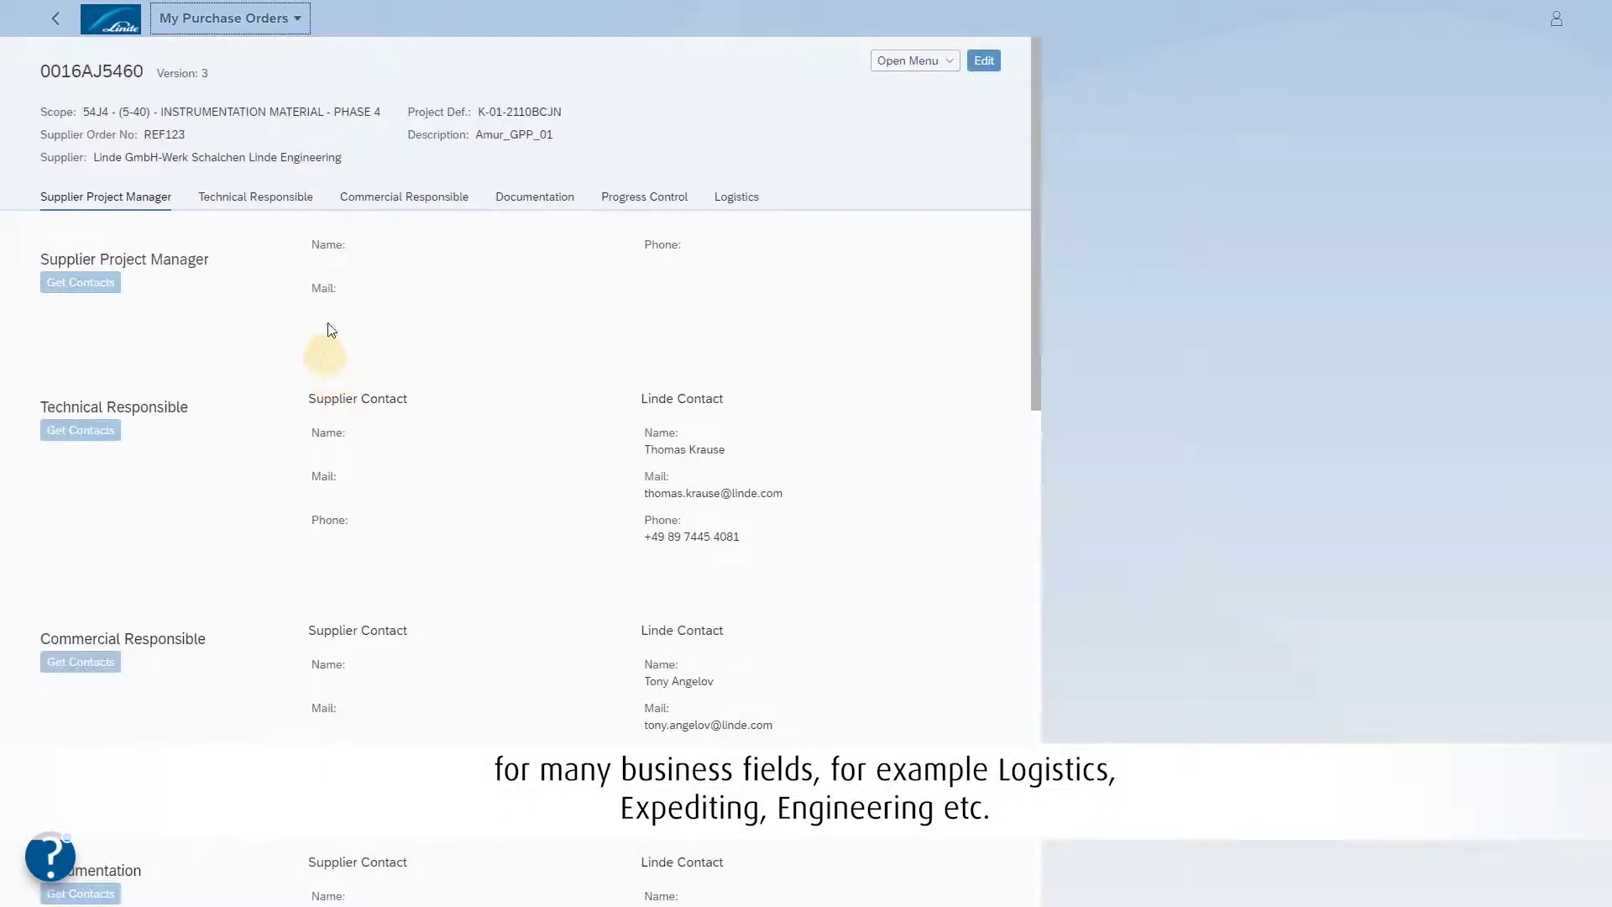
left_click(736, 197)
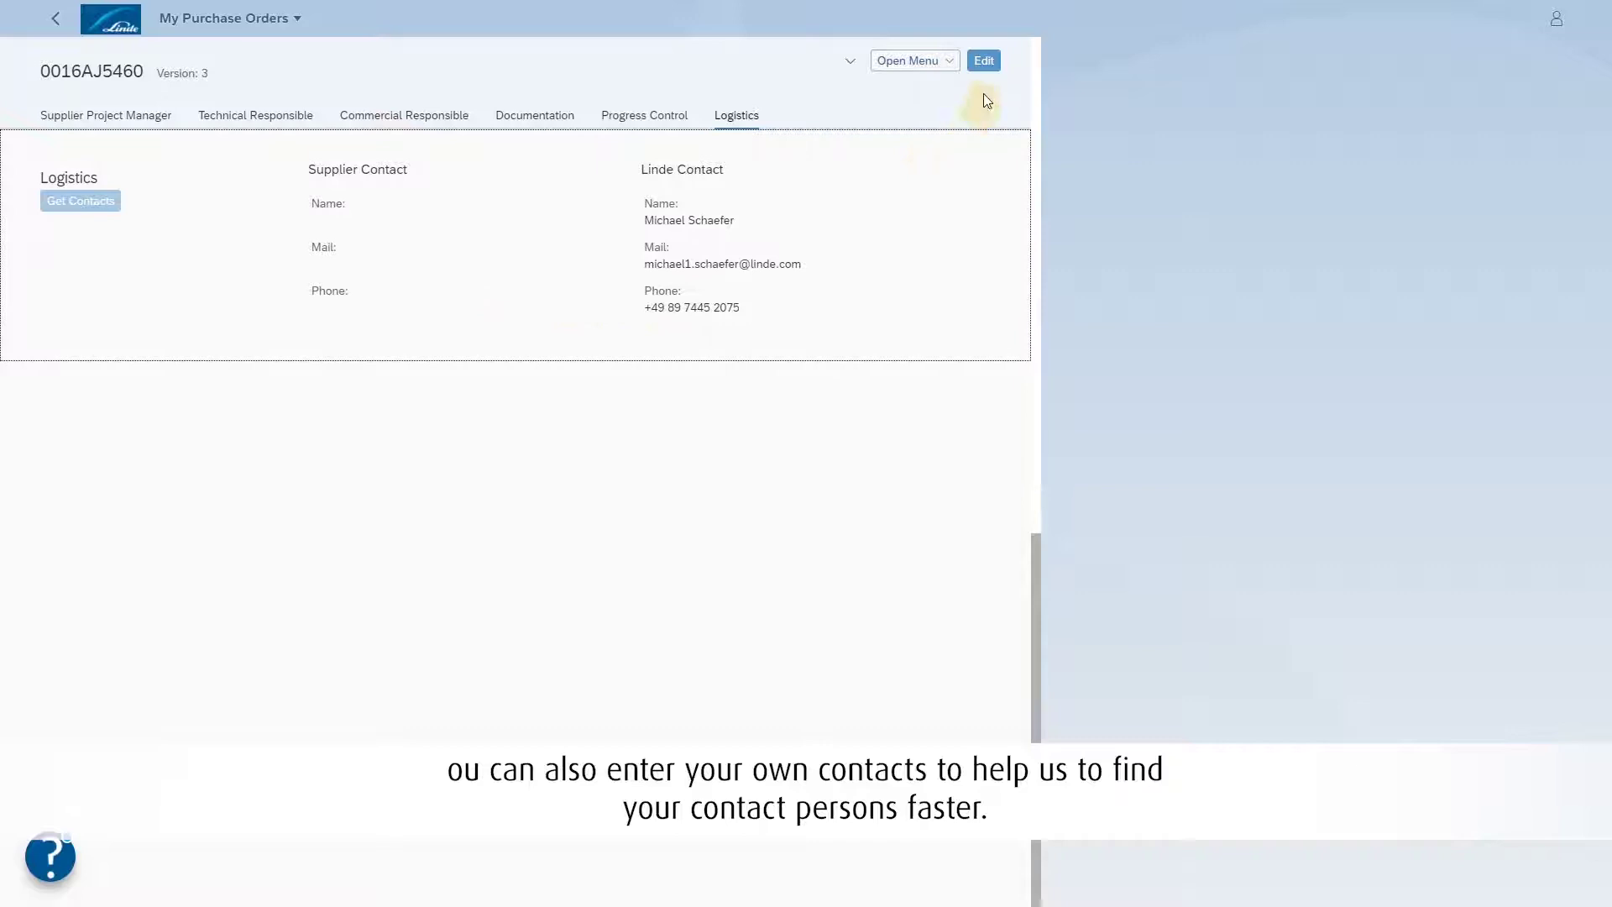
- Edit the Logistics contact and browse Get Contacts, cancelling without choosing one
left_click(985, 61)
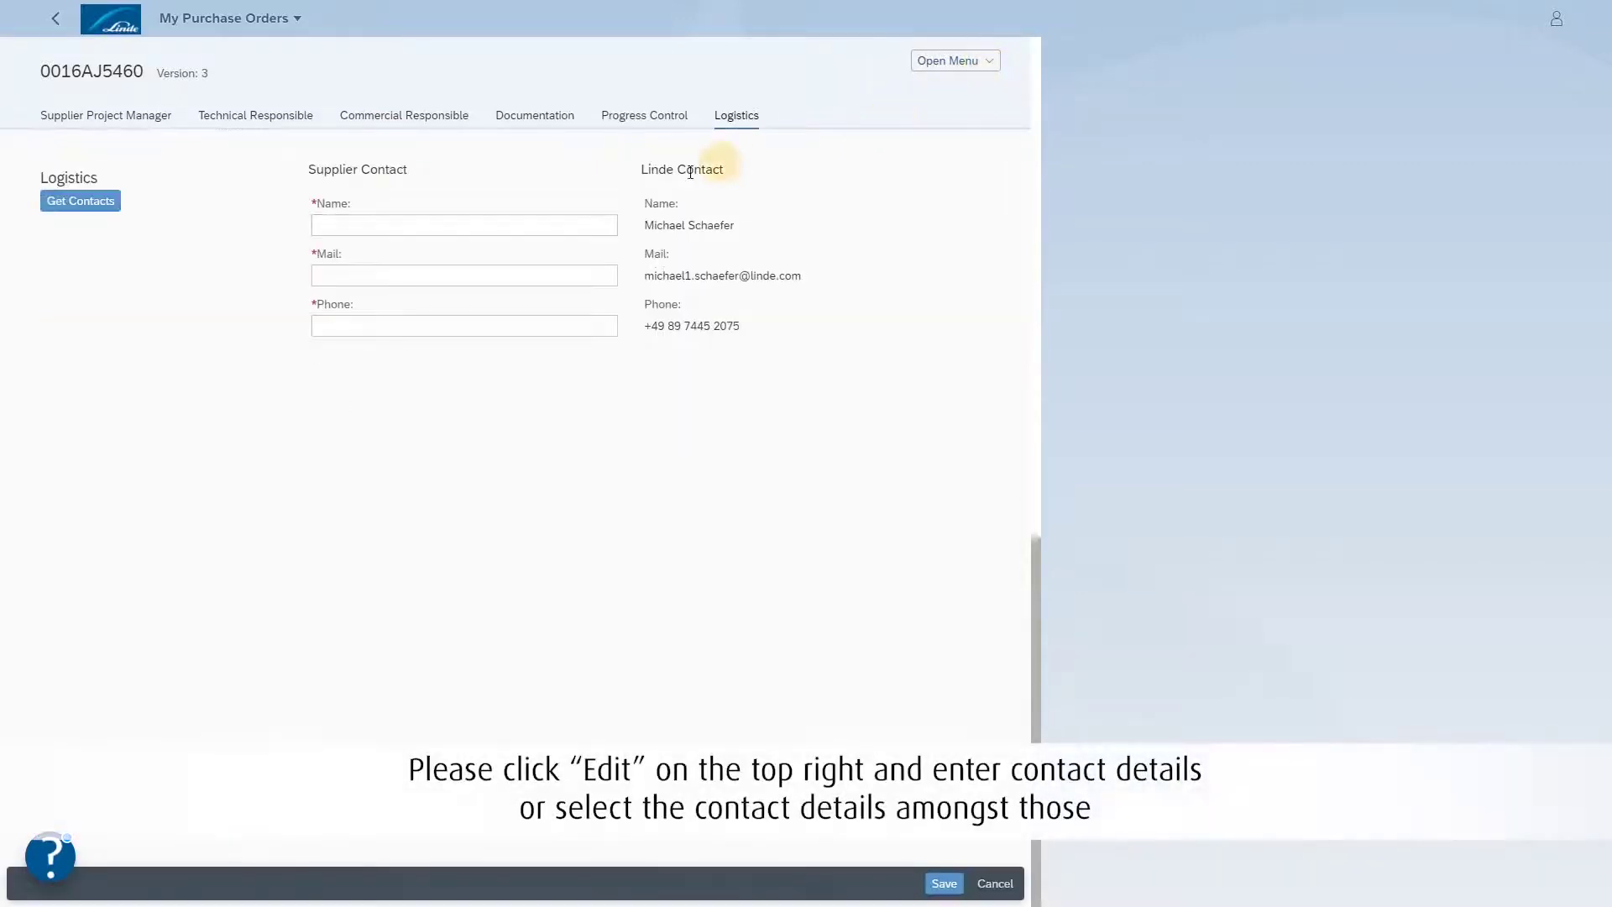
left_click(562, 224)
key("Escape")
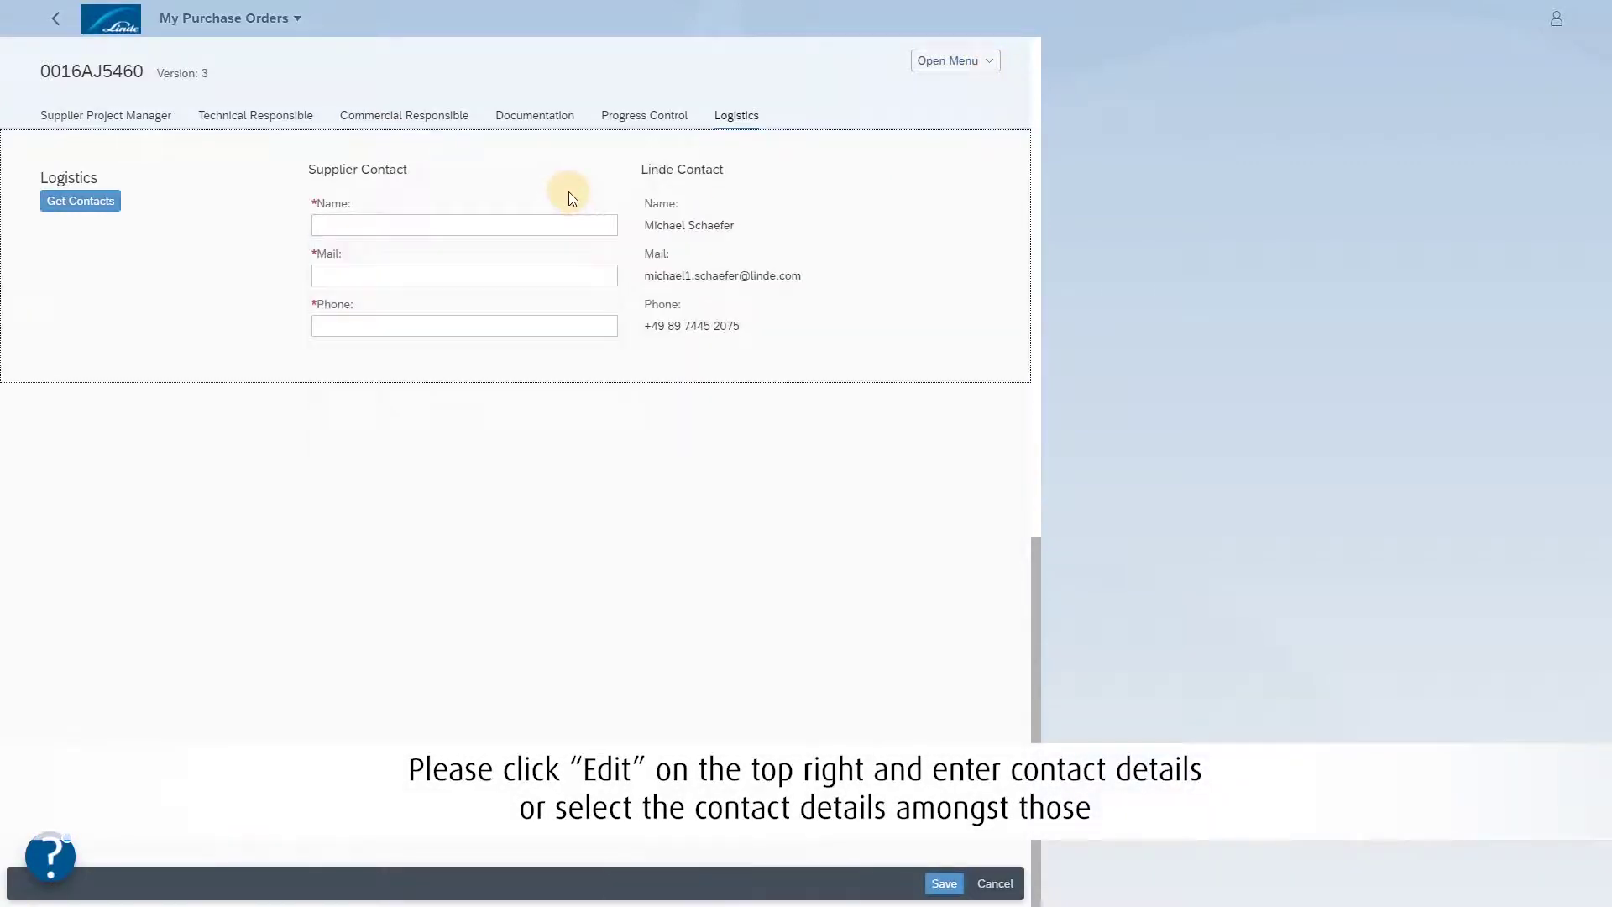
left_click(109, 216)
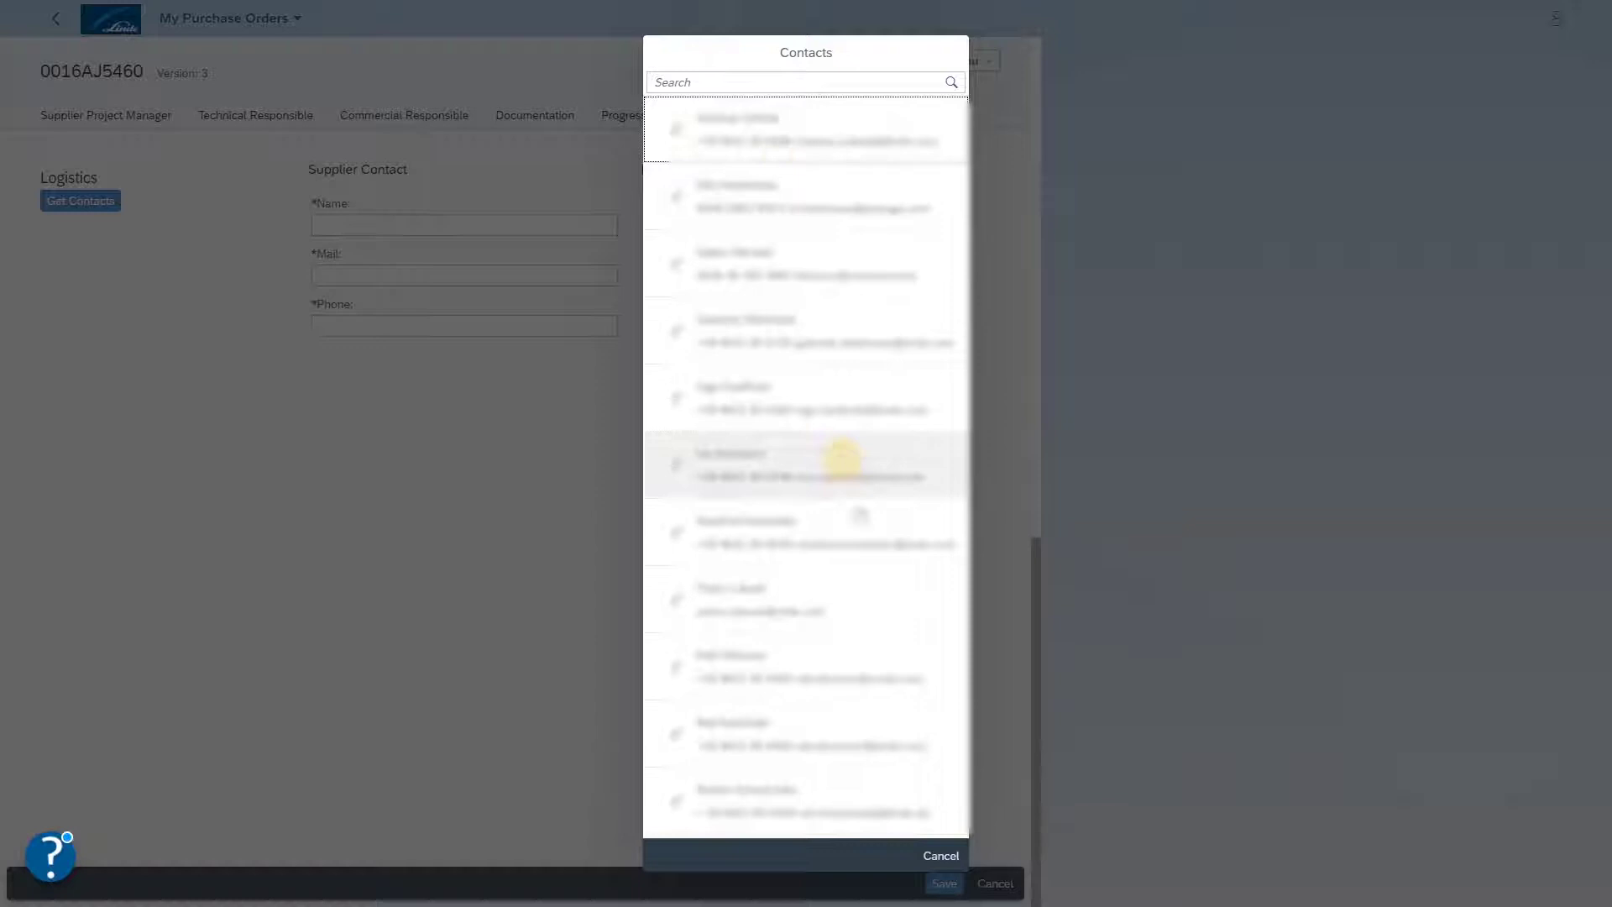
left_click(941, 855)
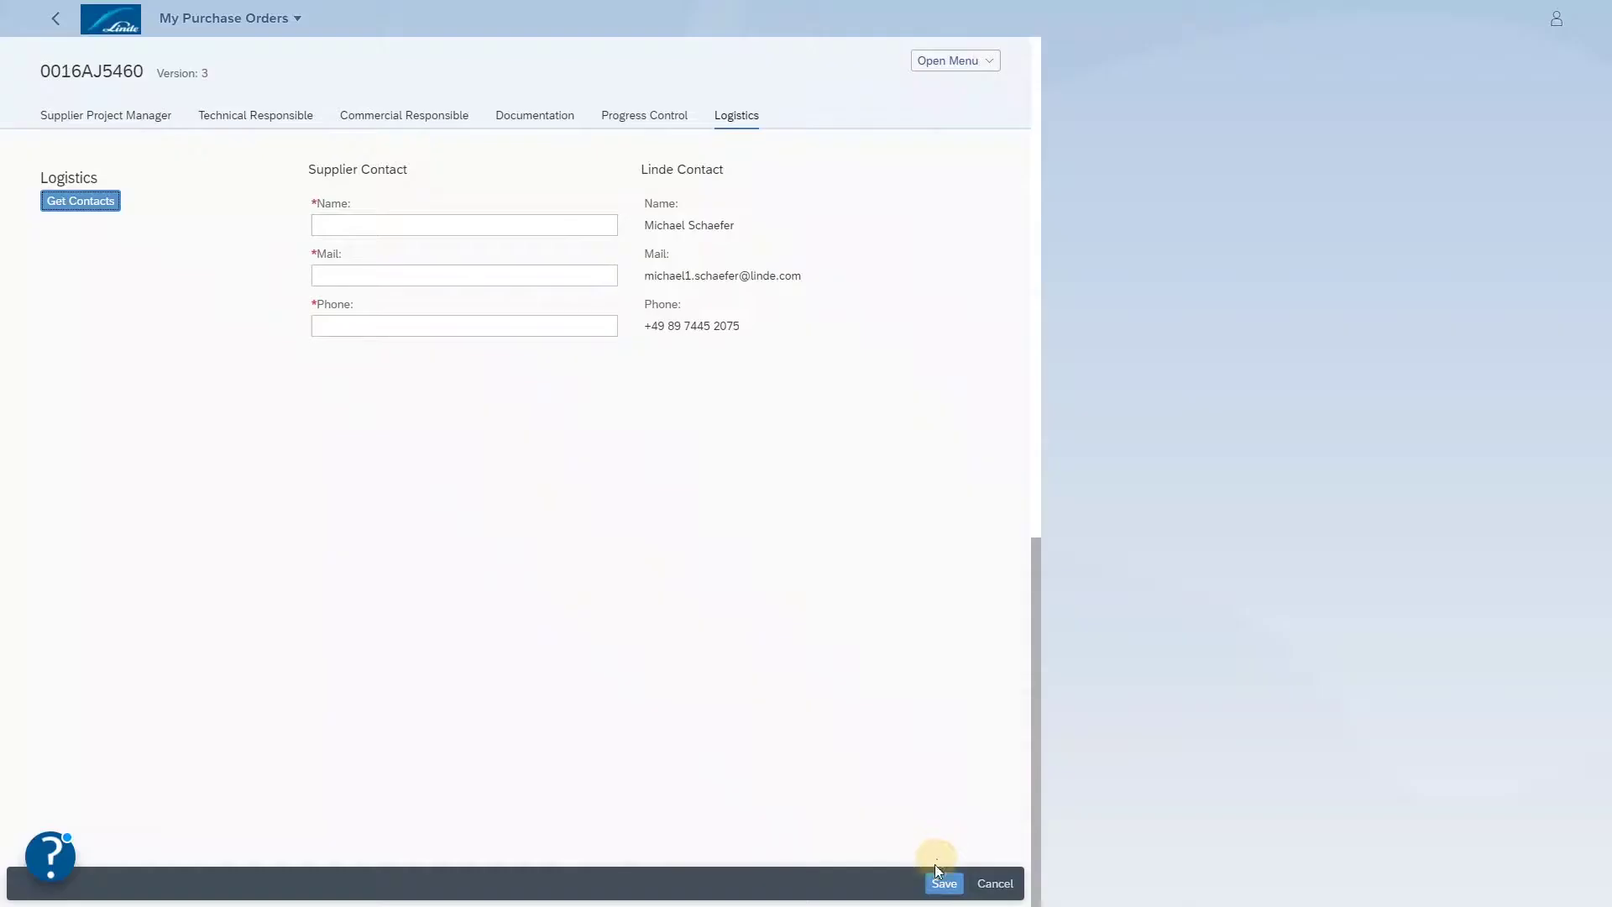
- Cancel editing, open Project Specific Information for 0016AJ5460, and select the first PDF's name
left_click(995, 883)
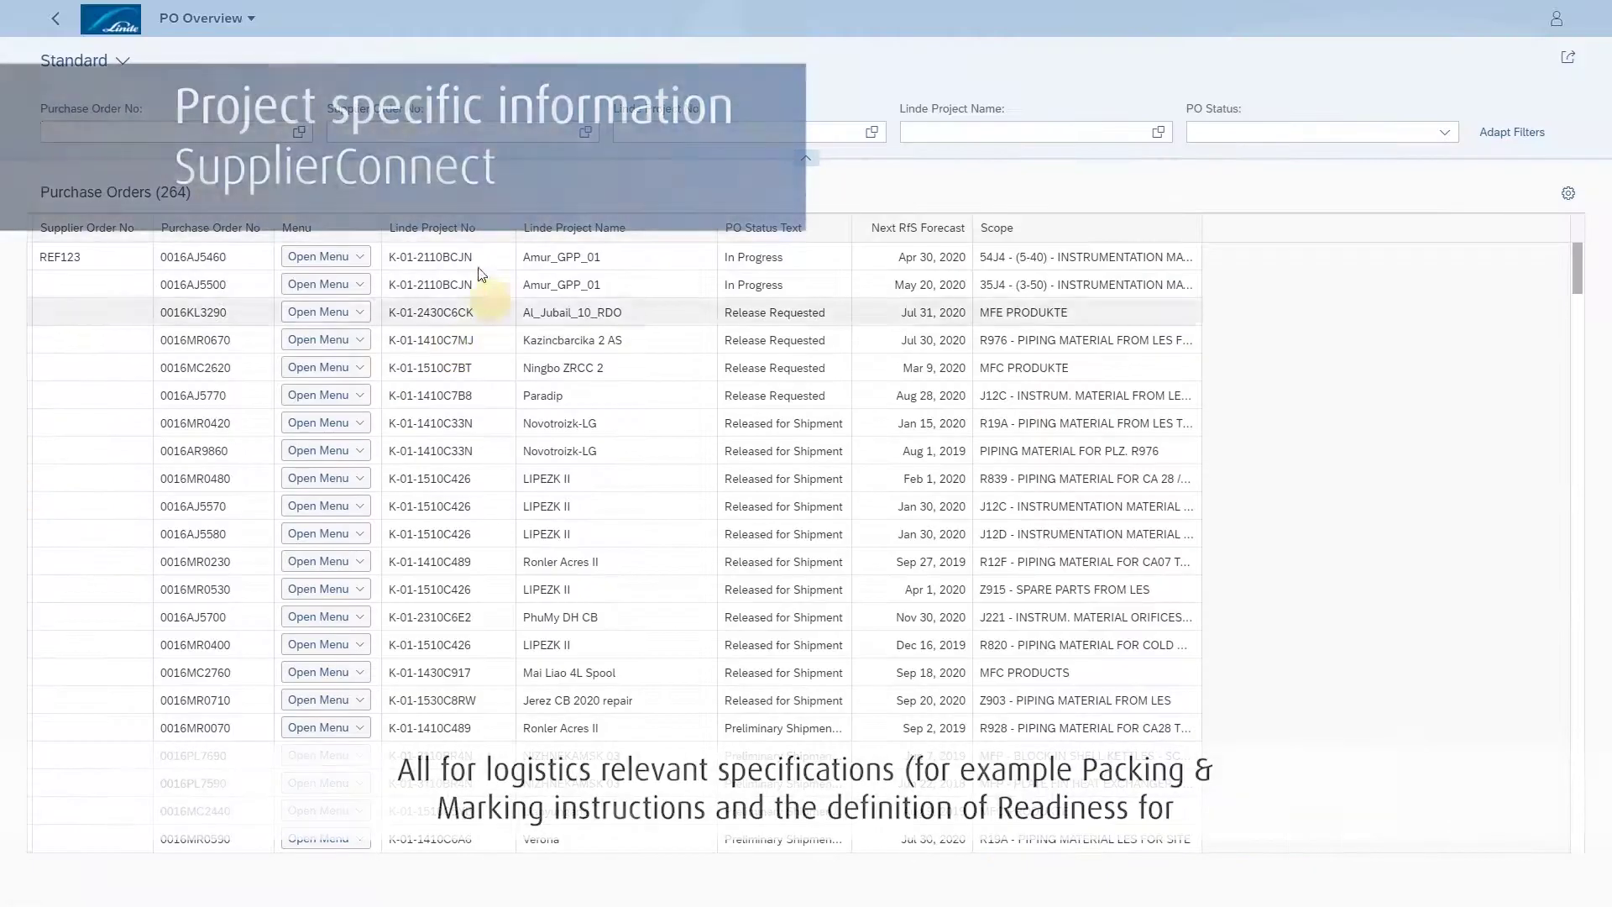
left_click(366, 261)
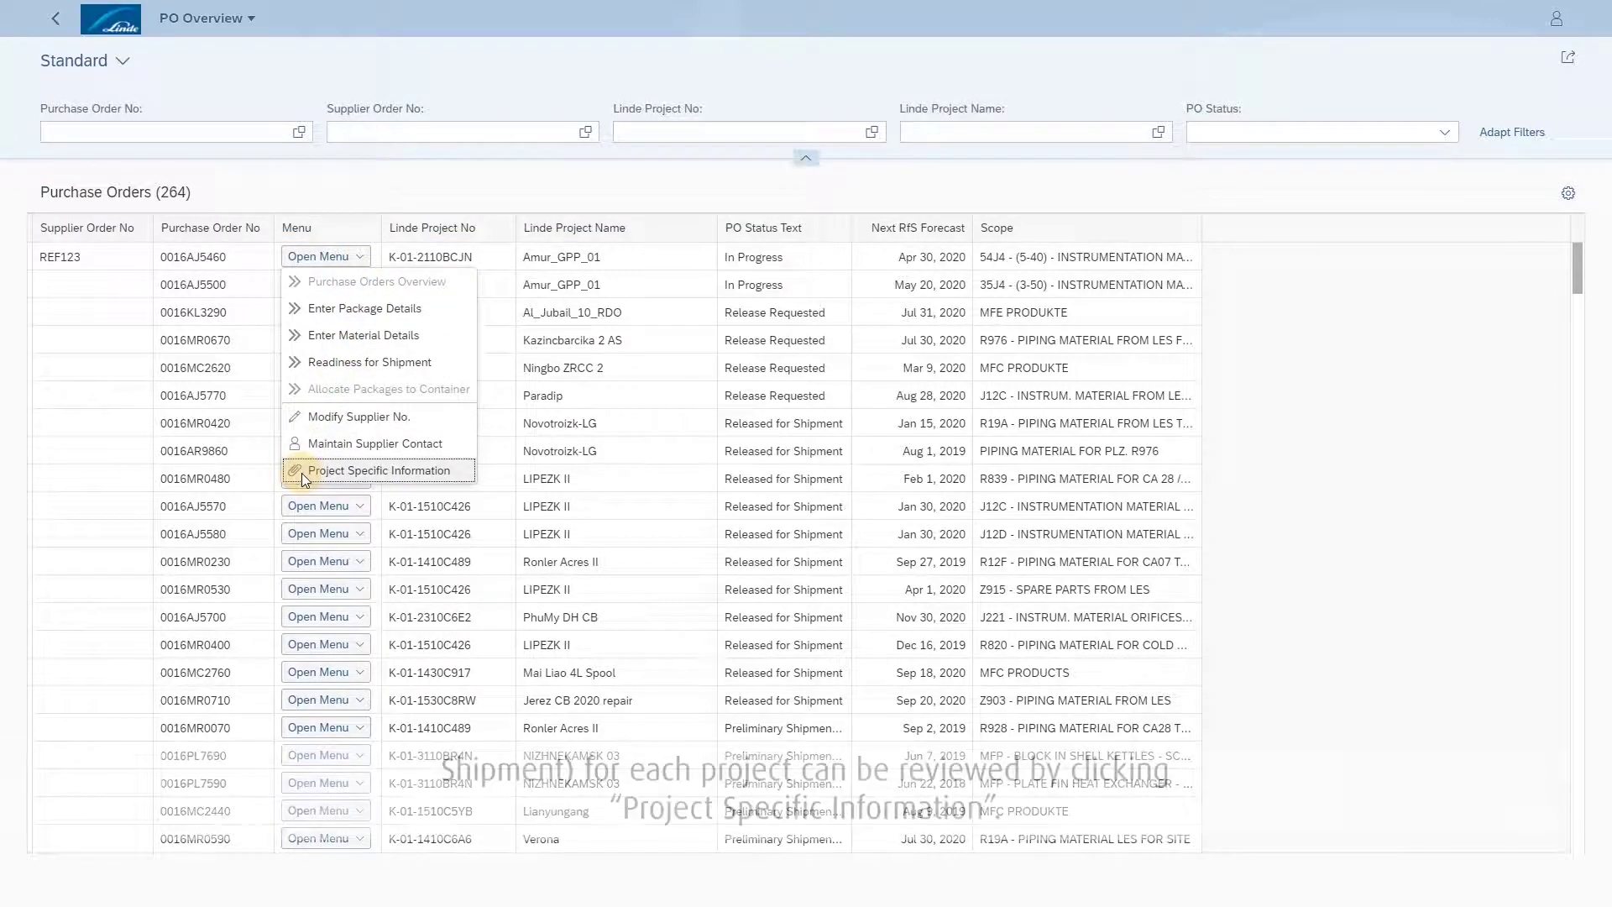
left_click(301, 473)
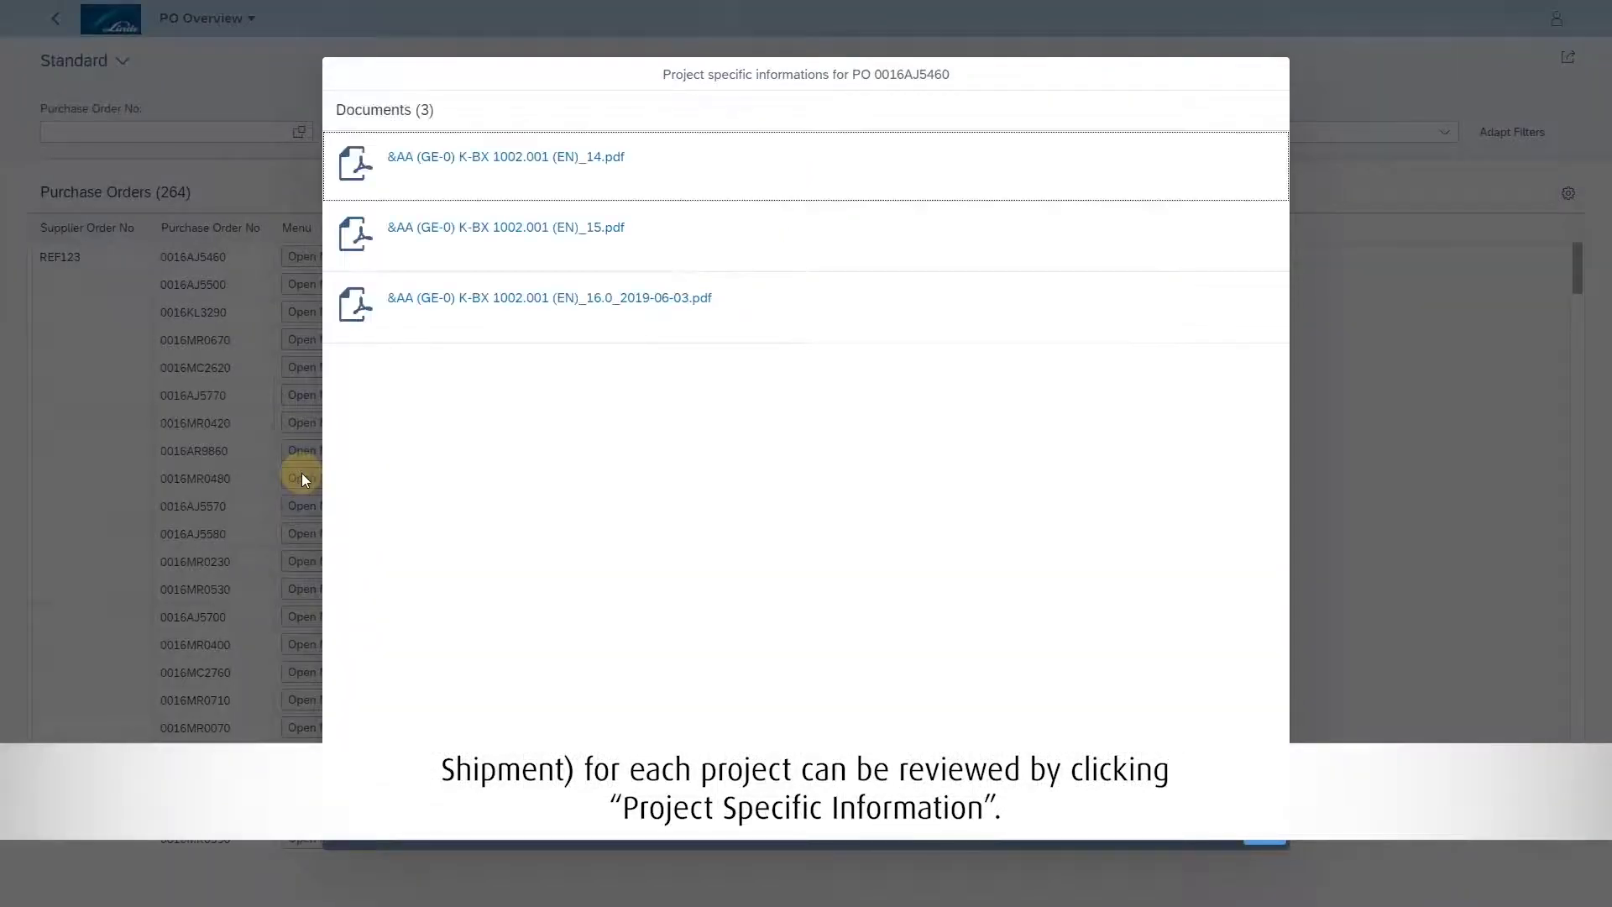
left_click_drag(630, 157, 447, 199)
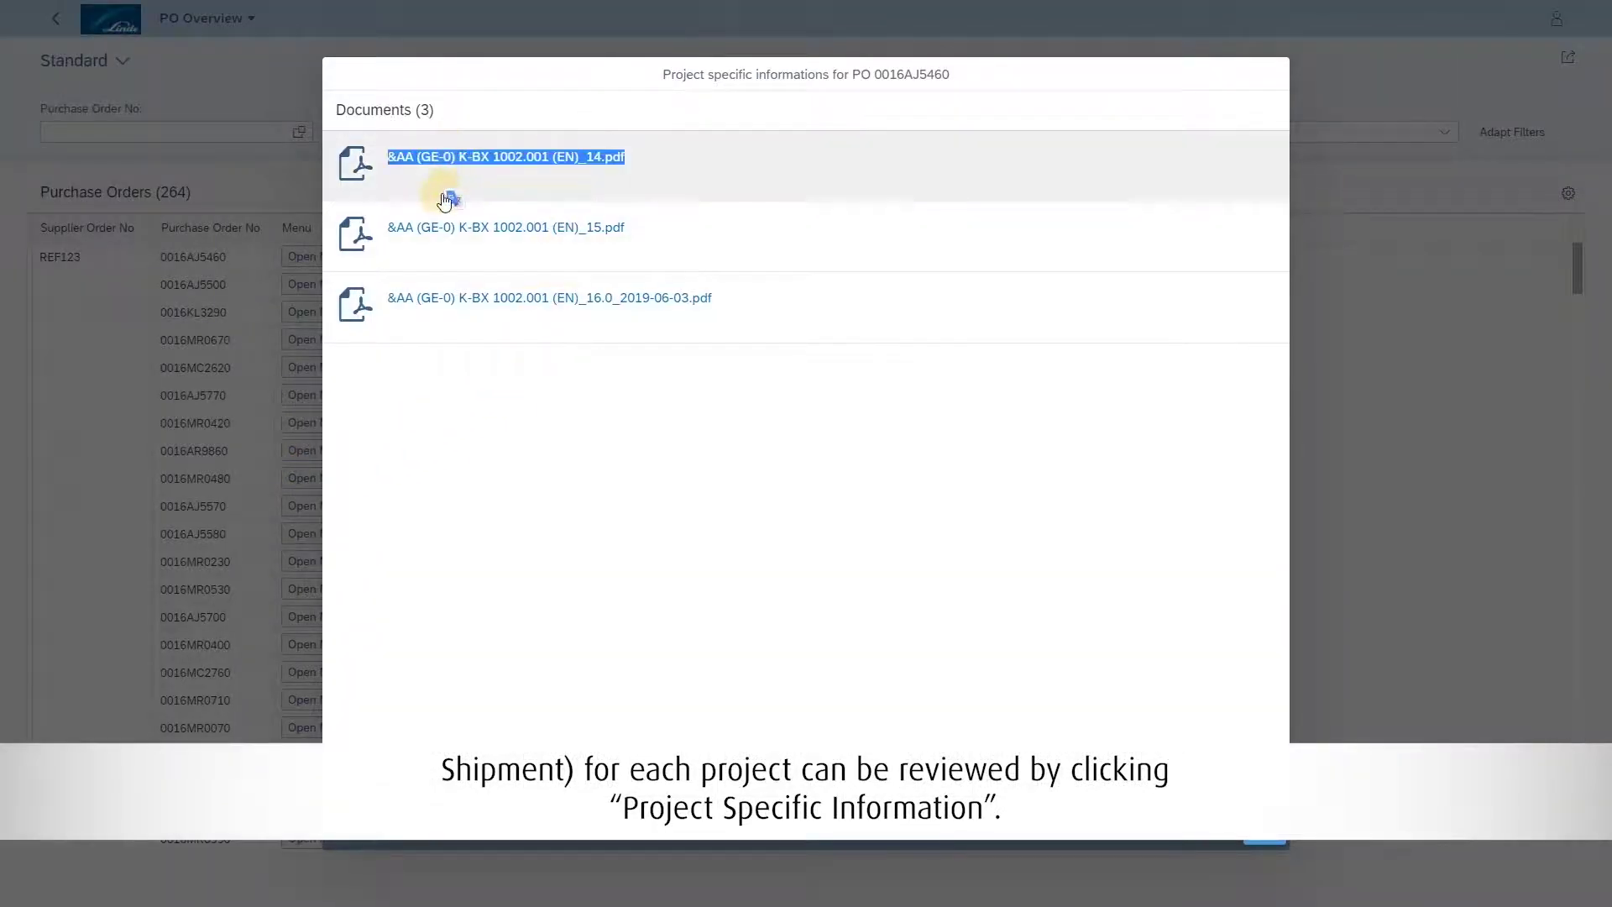